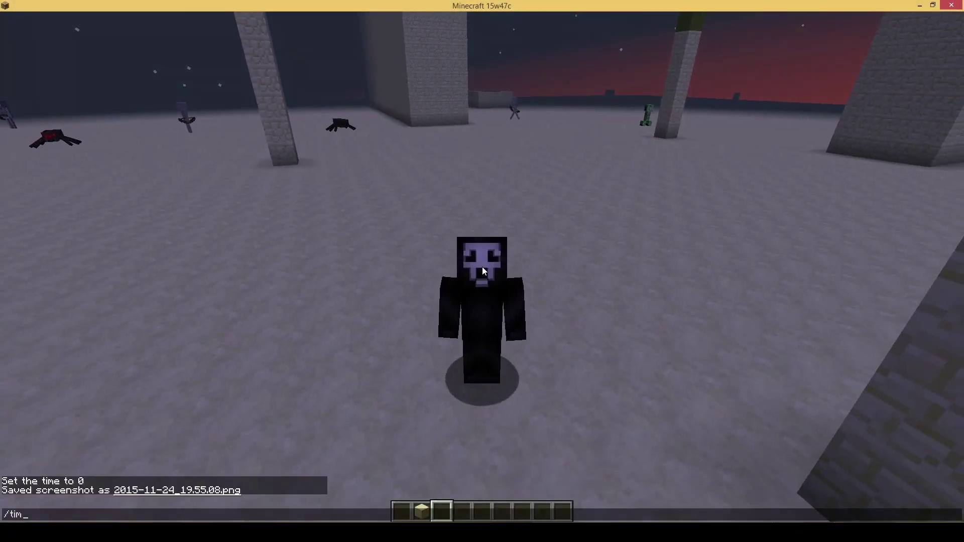
Set the world time to 0 with the /time set command.
type("e set 0")
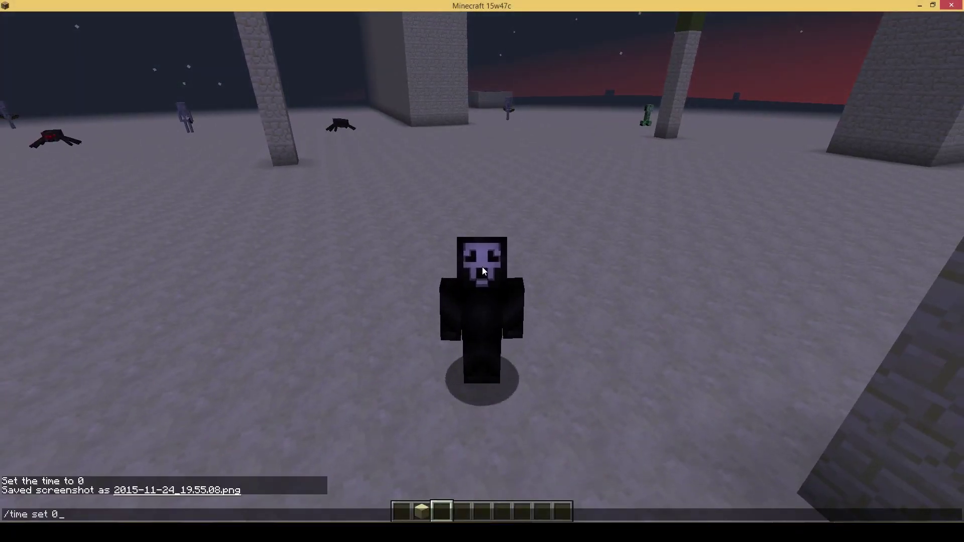
key("Return")
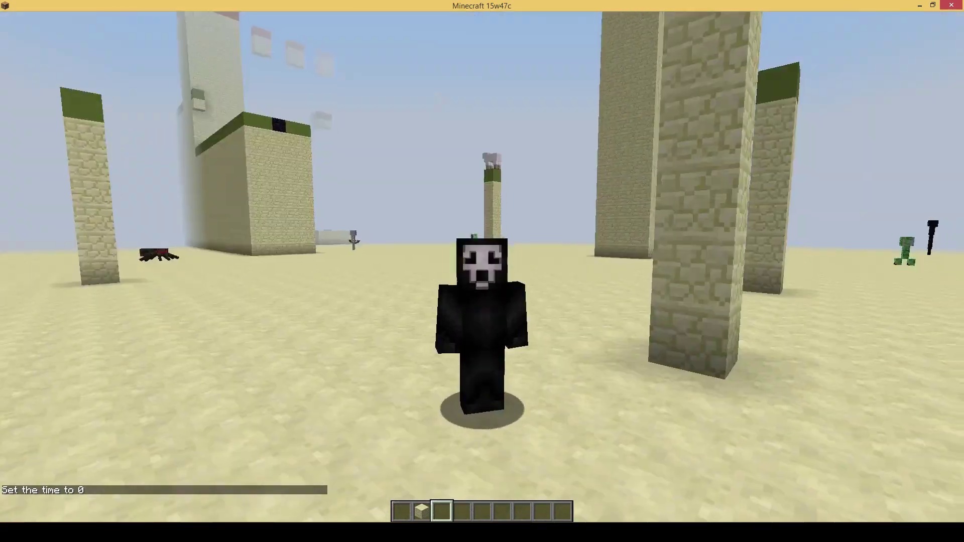
Walk and jump around the sandstone world to examine the black ghost-face character skin from the front.
key("s")
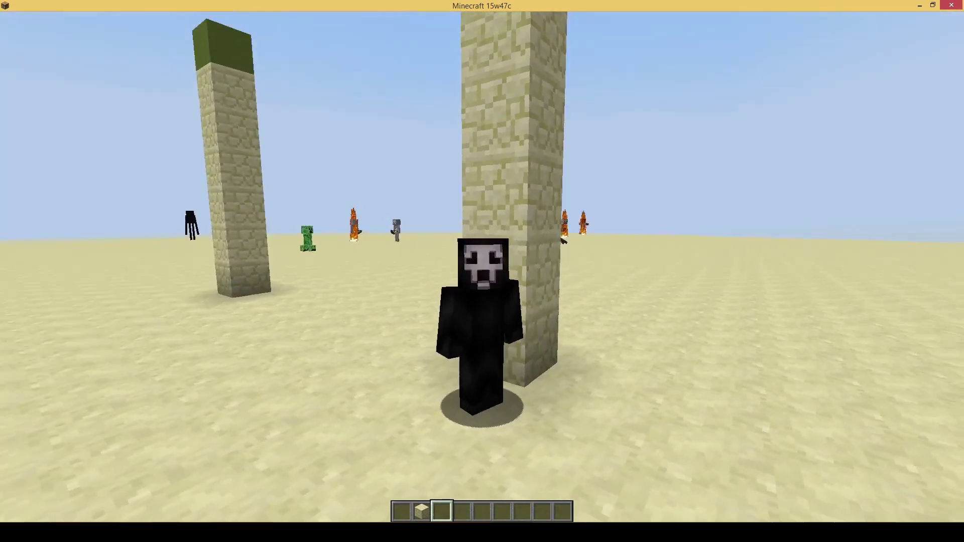
key("w")
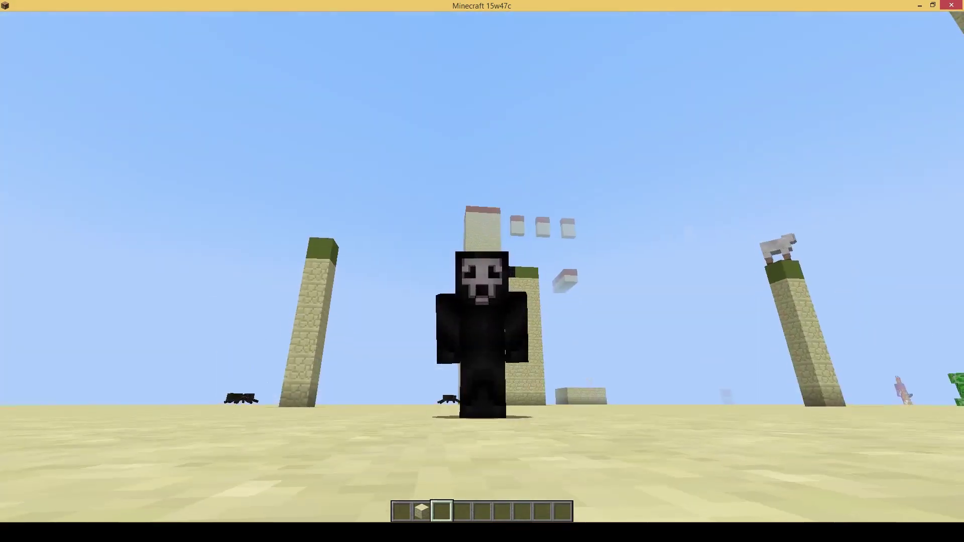
key("w")
key("space")
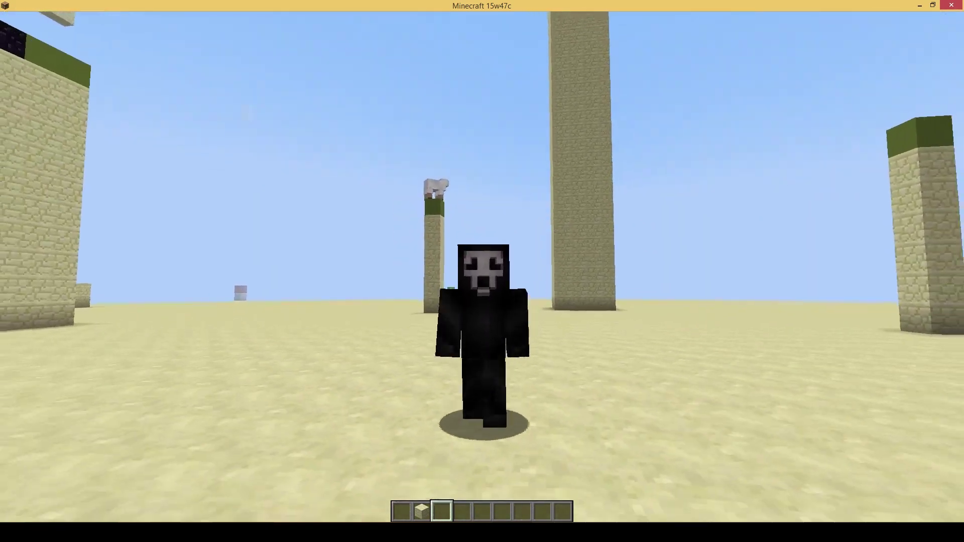
key("space")
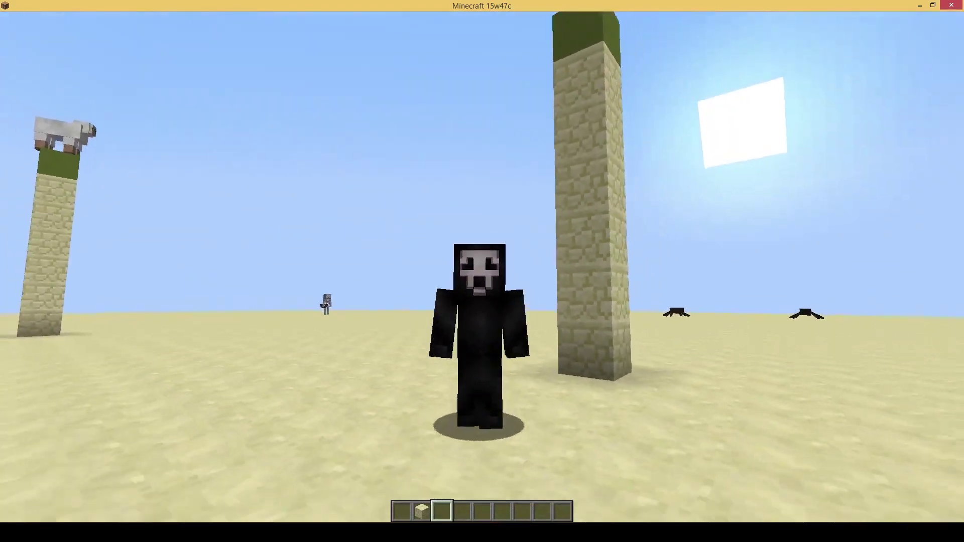
key("space")
key("space")
left_click(482, 266)
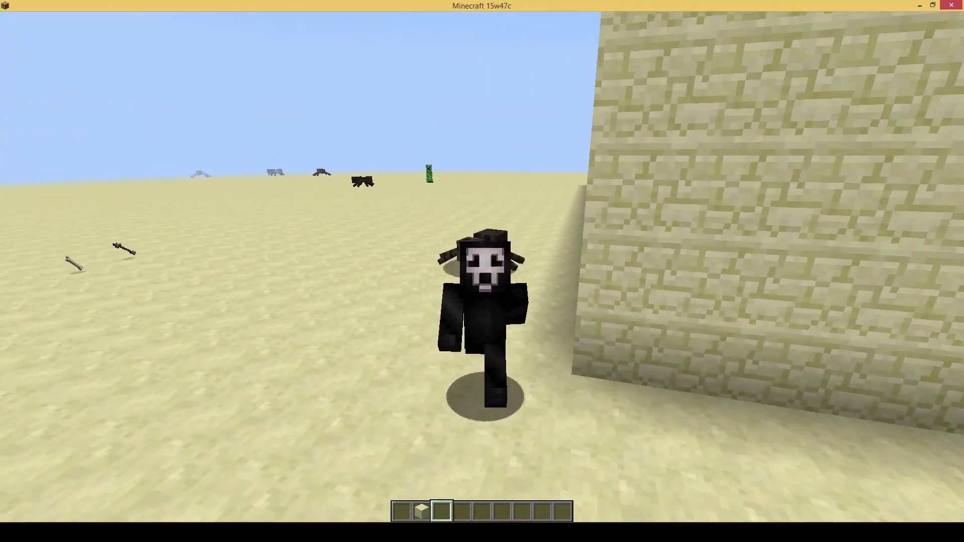
key("w")
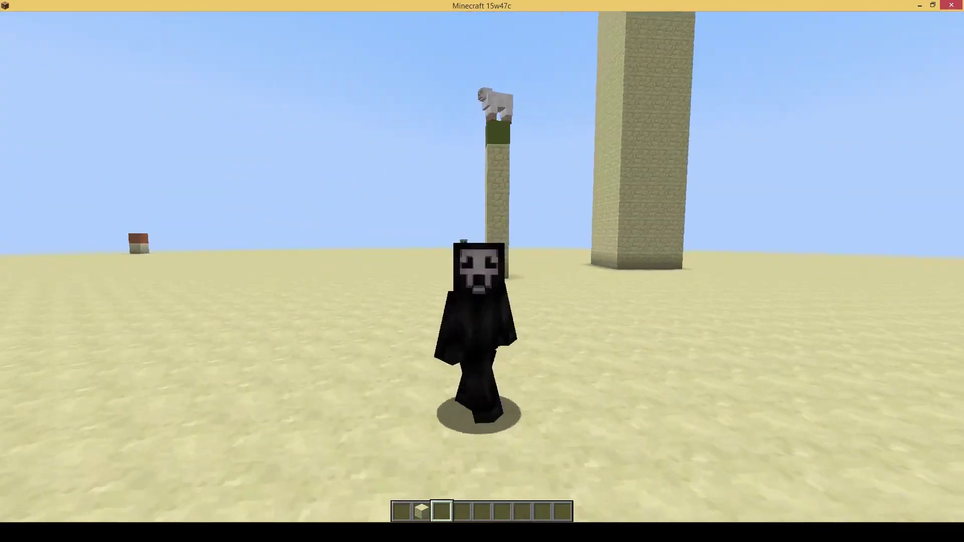
key("w")
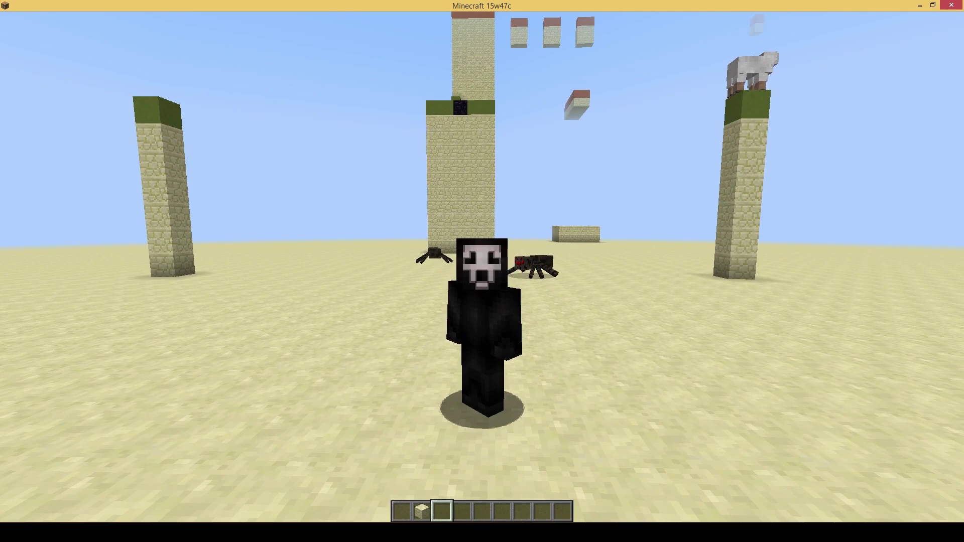
key("s")
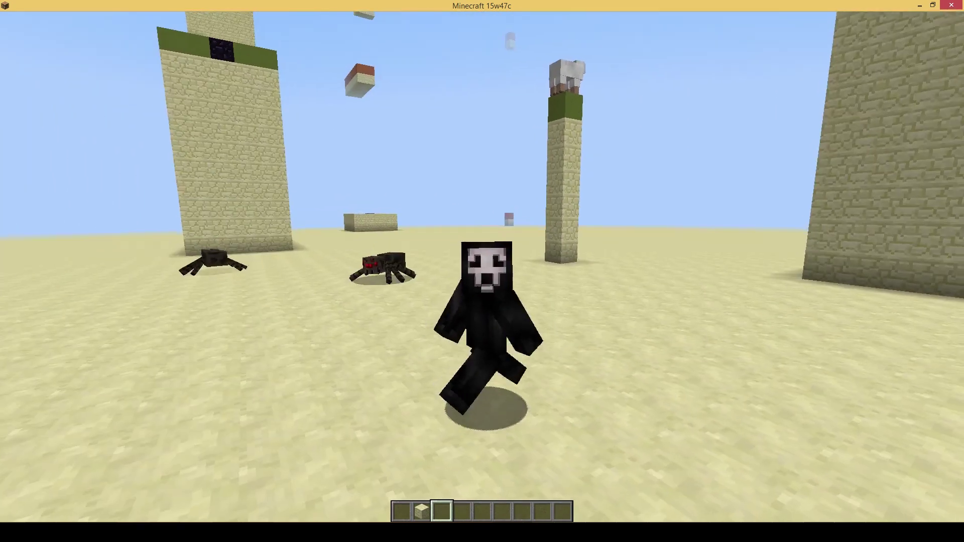
key("w")
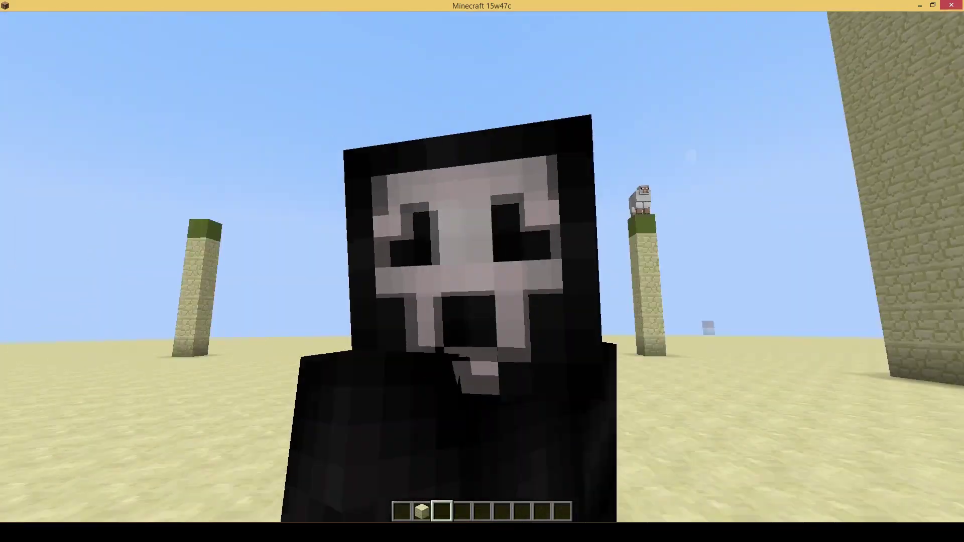
key("w")
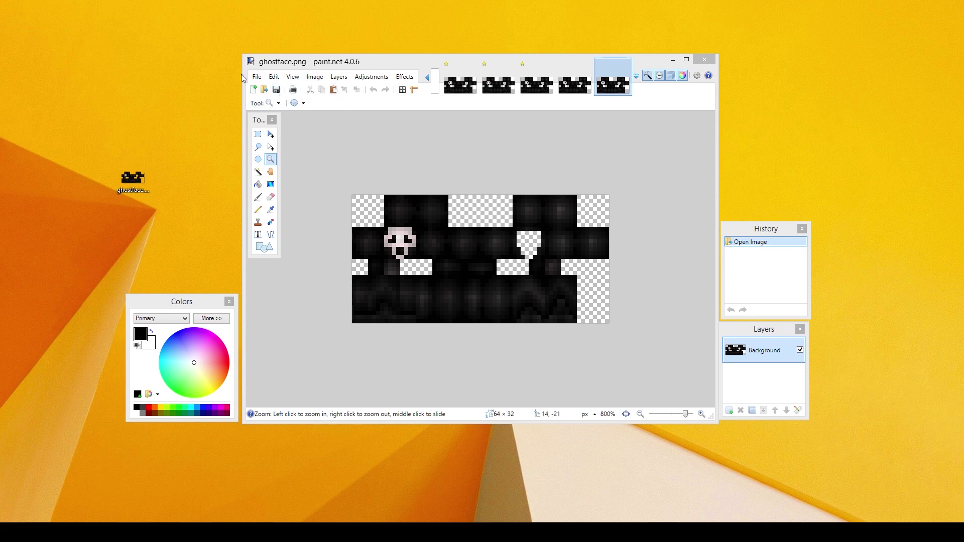
left_click(257, 76)
left_click(256, 77)
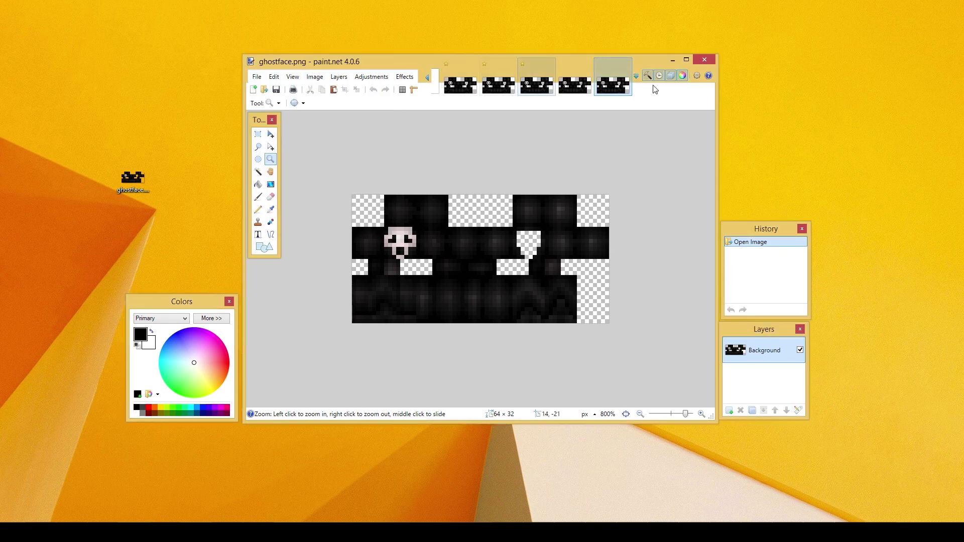
left_click(704, 59)
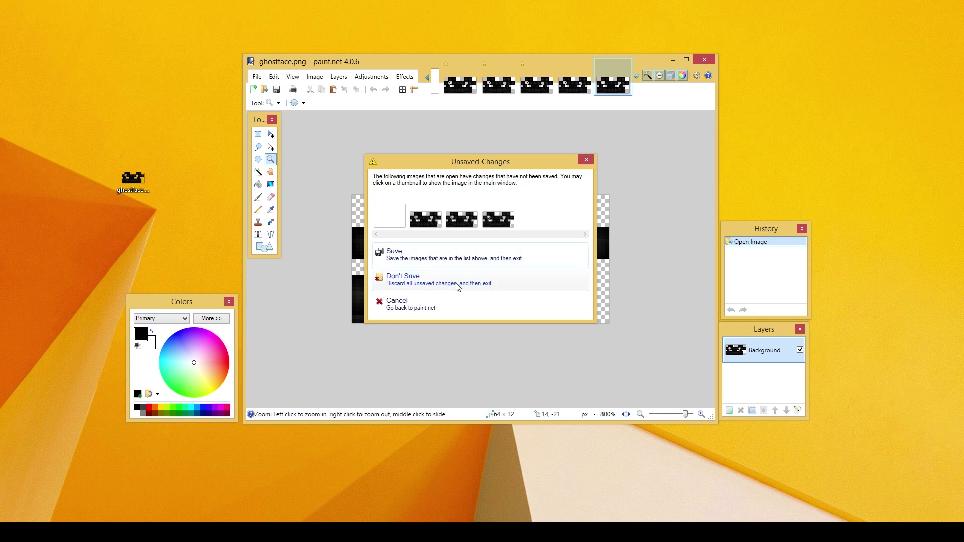
left_click(396, 303)
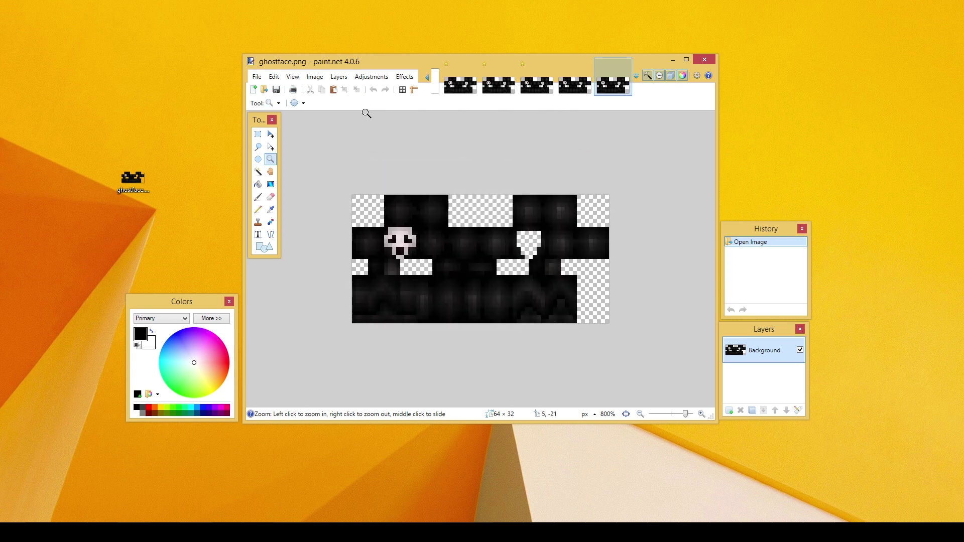
Create a new blank image of 8 × 8 pixels in paint.net.
left_click(256, 77)
left_click(271, 89)
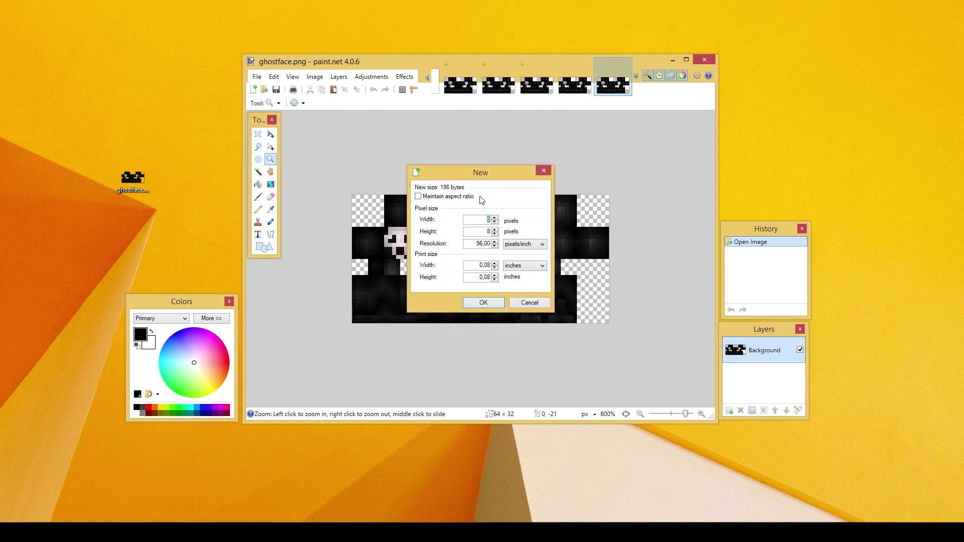
left_click(494, 302)
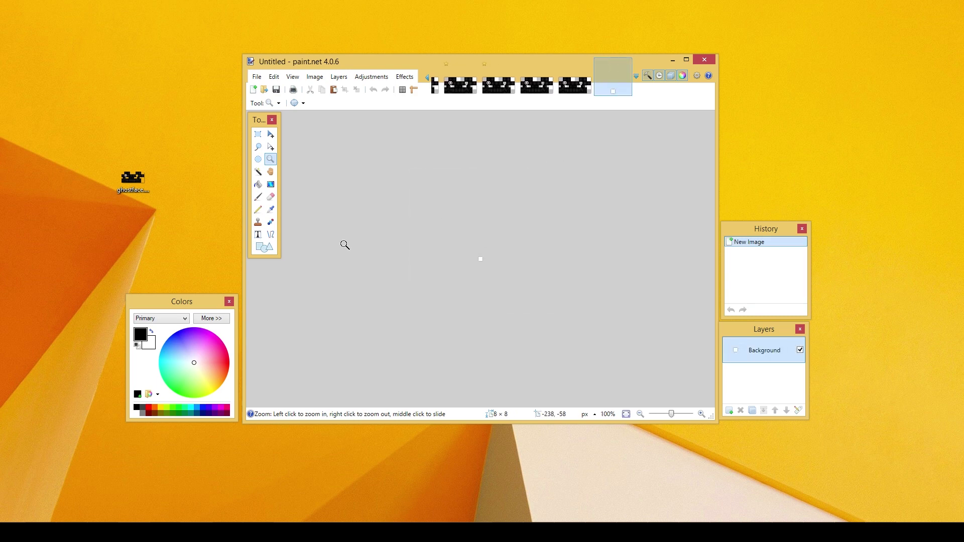
Open the existing skin file ghostface.png from the desktop folder.
left_click(148, 182)
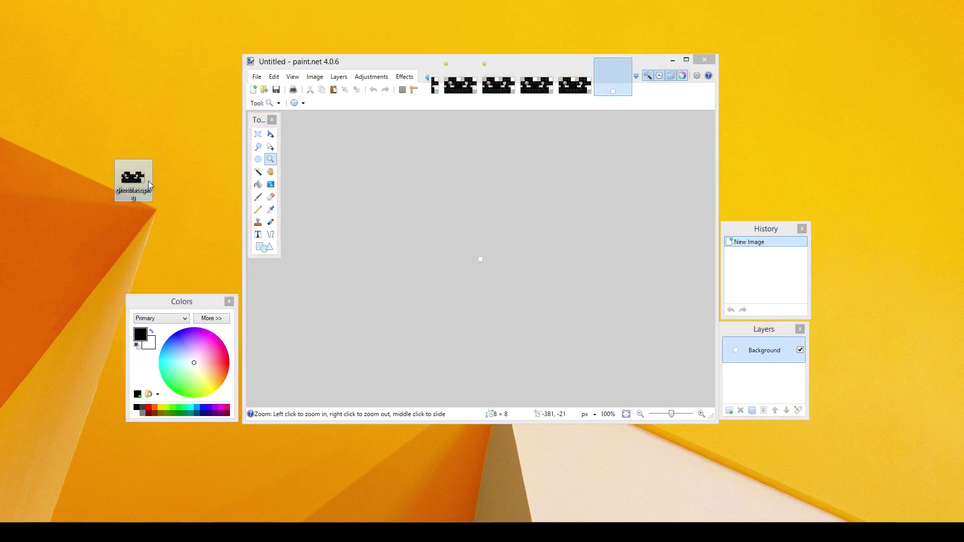
left_click(257, 77)
left_click(273, 100)
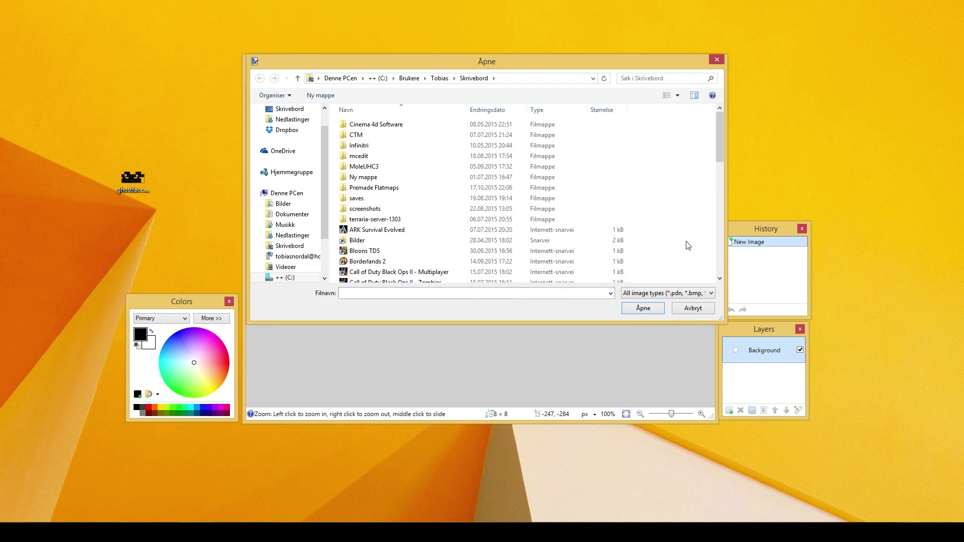
key("g")
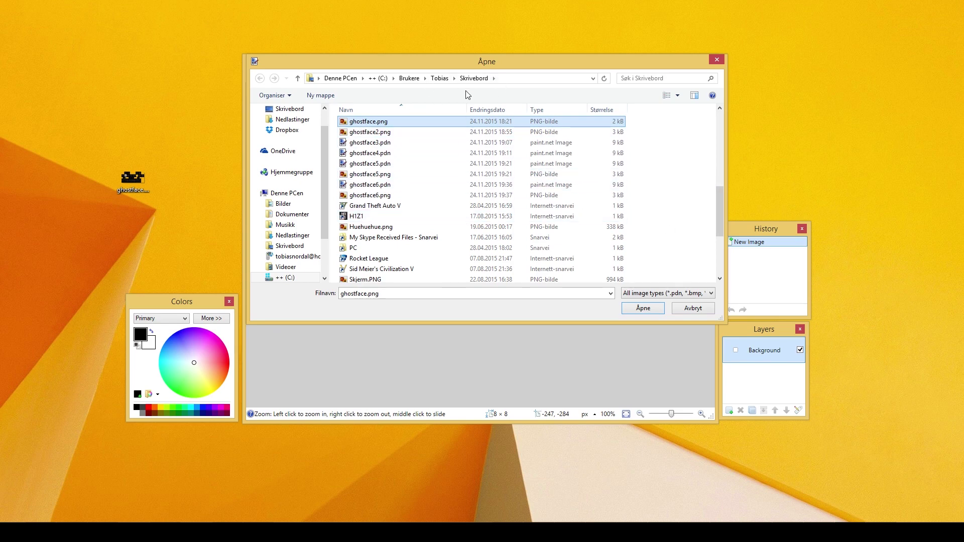
double_click(375, 123)
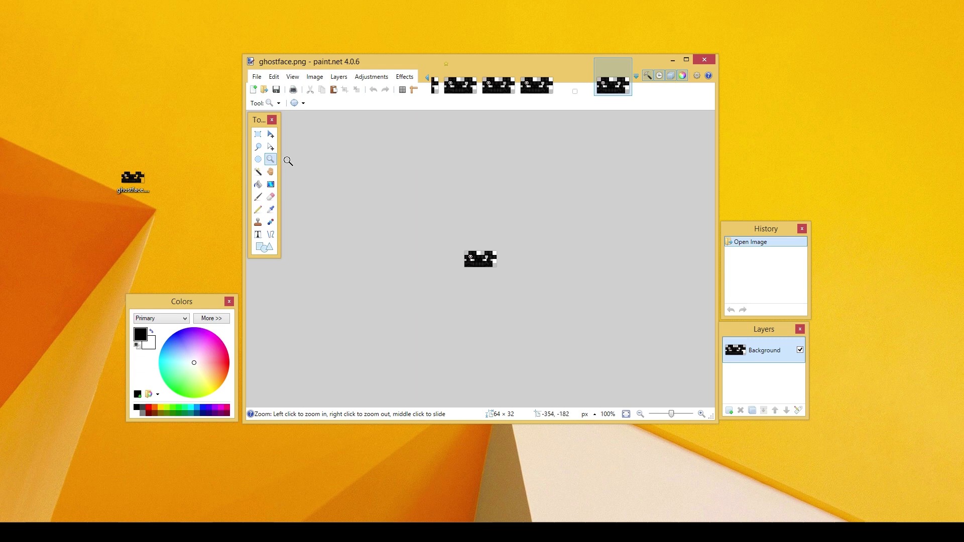
Examine the face and body areas of the skin texture enlarged up to 1200%, and return to 800%.
left_click(459, 247)
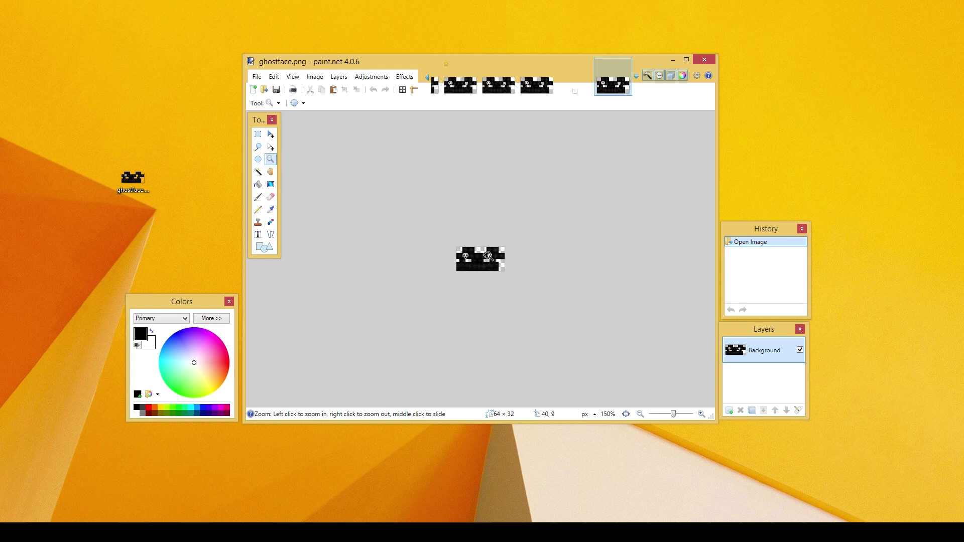
left_click(486, 255)
left_click(487, 254)
left_click(486, 255)
left_click(486, 255)
left_click(487, 256)
left_click(488, 256)
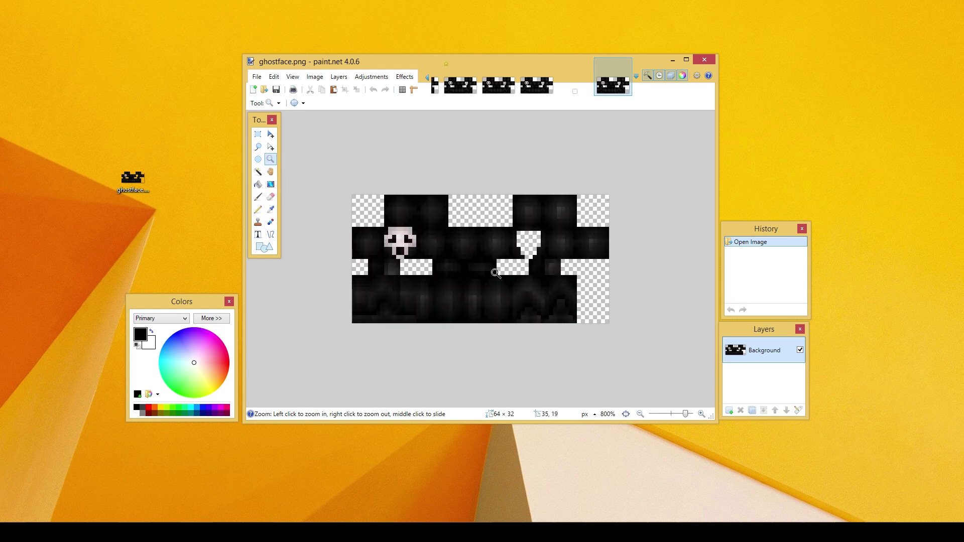
left_click(494, 269)
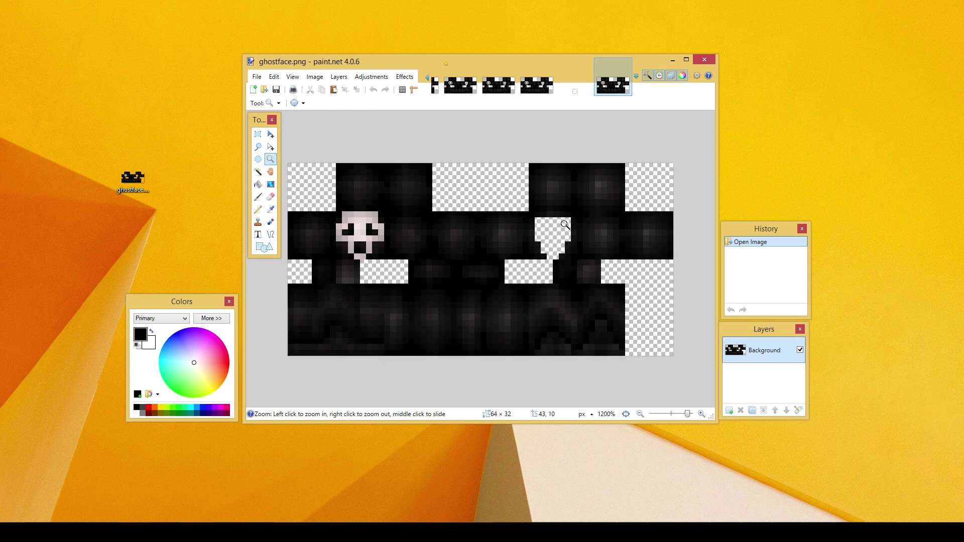
right_click(458, 240)
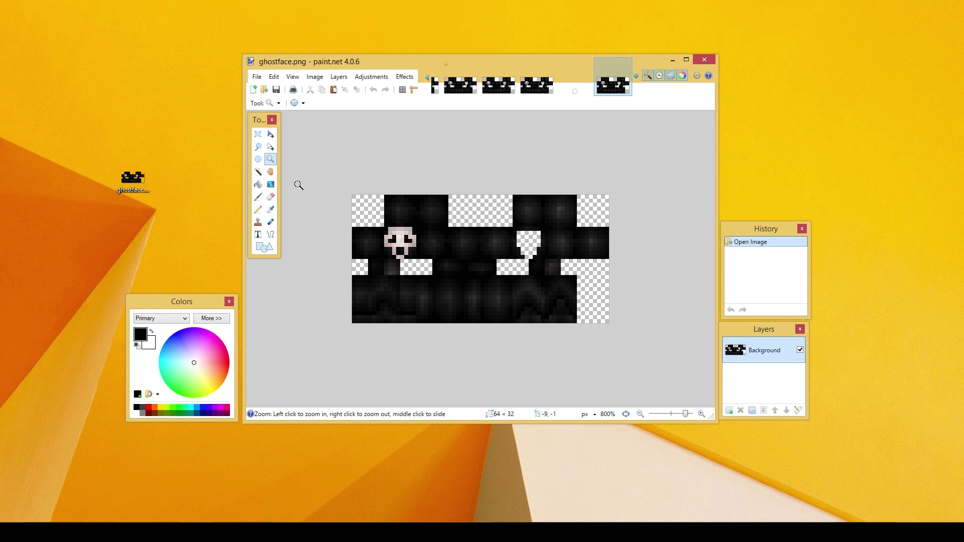
Select the entire skin image, try Move Selected Pixels on it, and clear the selection.
left_click(270, 134)
key("ctrl+a")
mouse_move(450, 165)
left_mouse_down()
mouse_move(450, 149)
mouse_move(447, 168)
left_mouse_up()
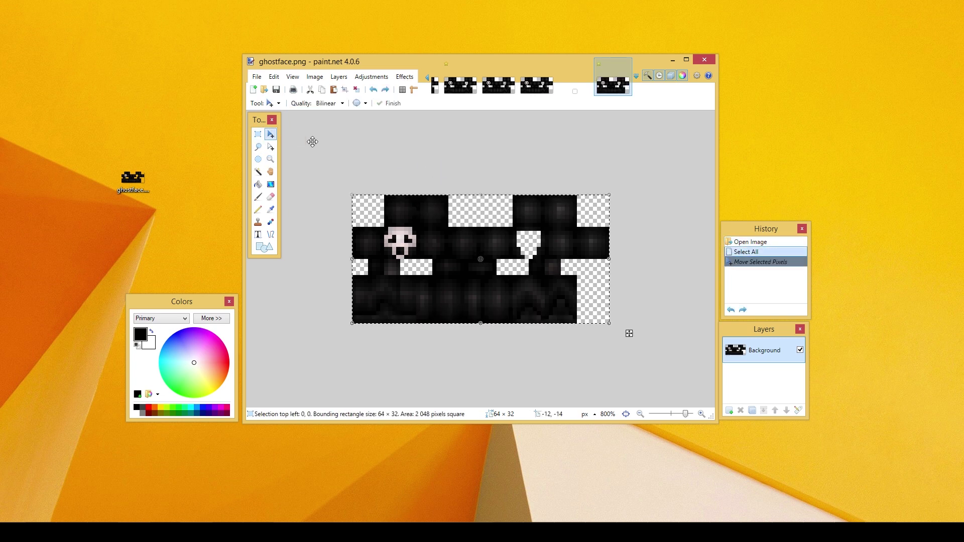
left_click(259, 136)
left_click(329, 144)
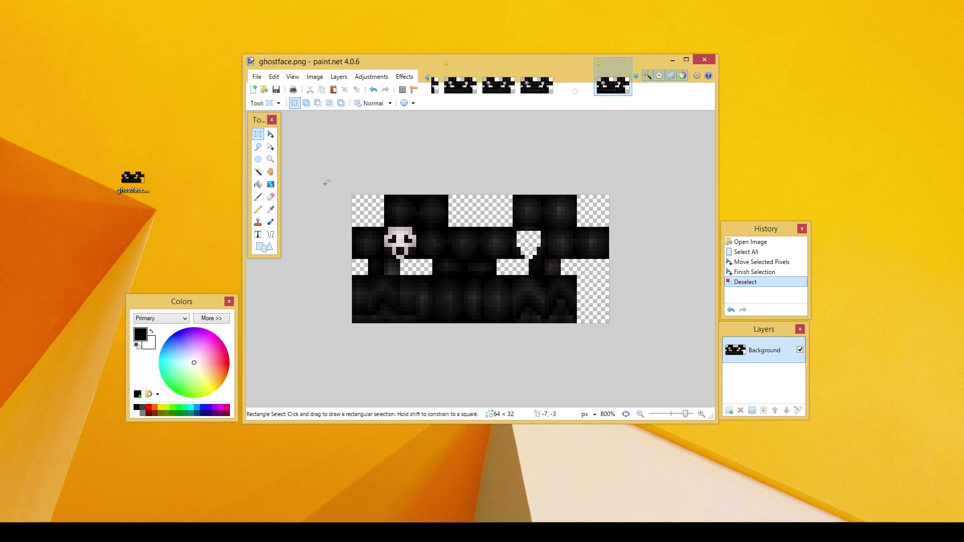
Outline the full 64 × 32 skin with Rectangle Select and deselect it.
left_click_drag(338, 180, 622, 331)
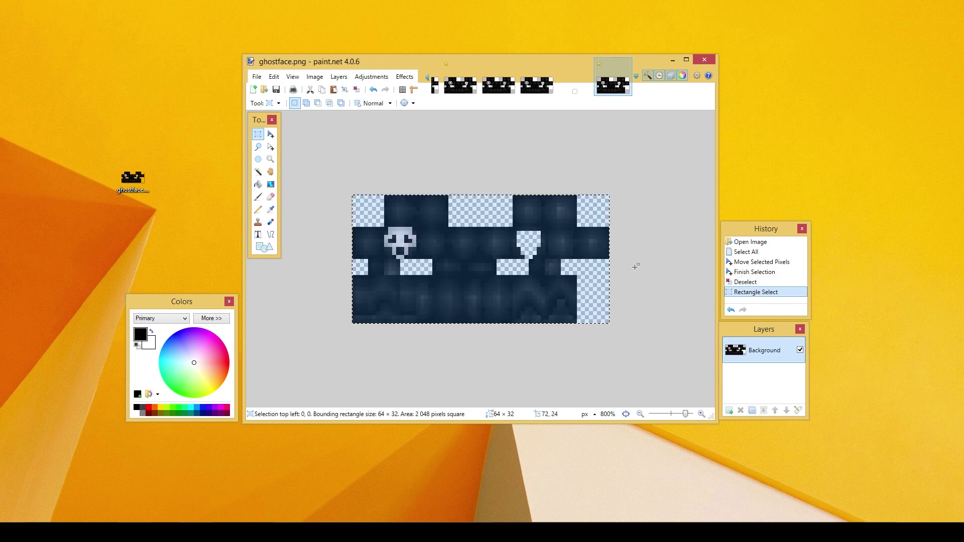
left_click(629, 219)
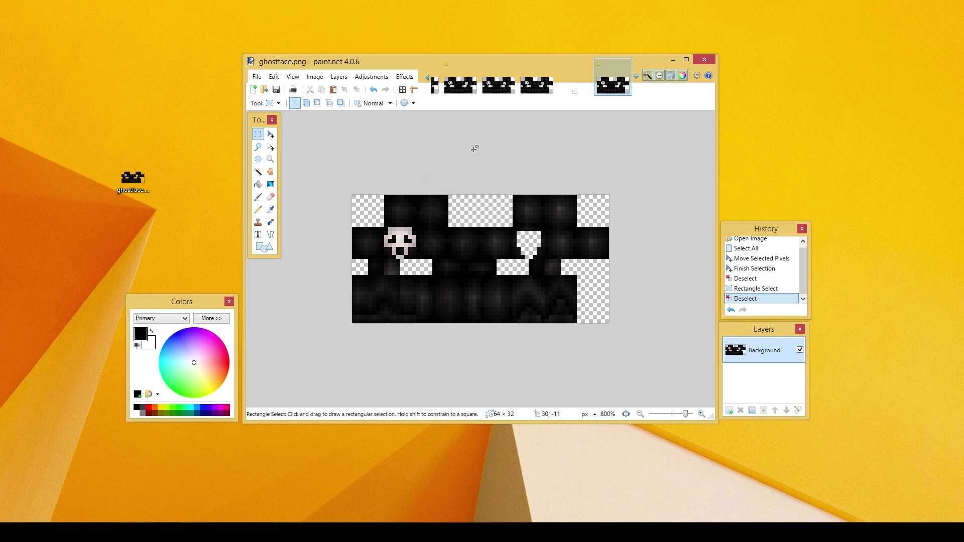
Mark the head area and the neighbouring hat-layer area of the skin in turn with rectangular selections.
left_click(271, 135)
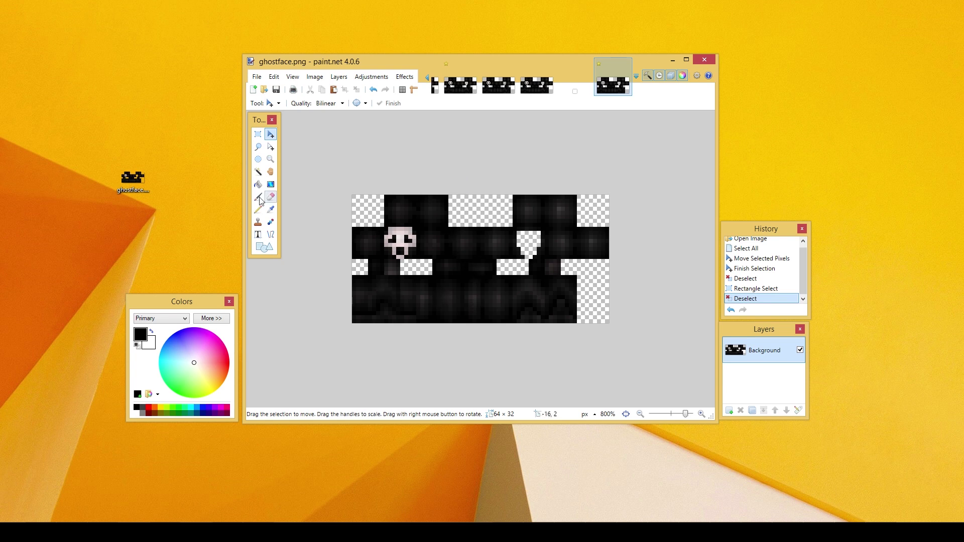
left_click(258, 134)
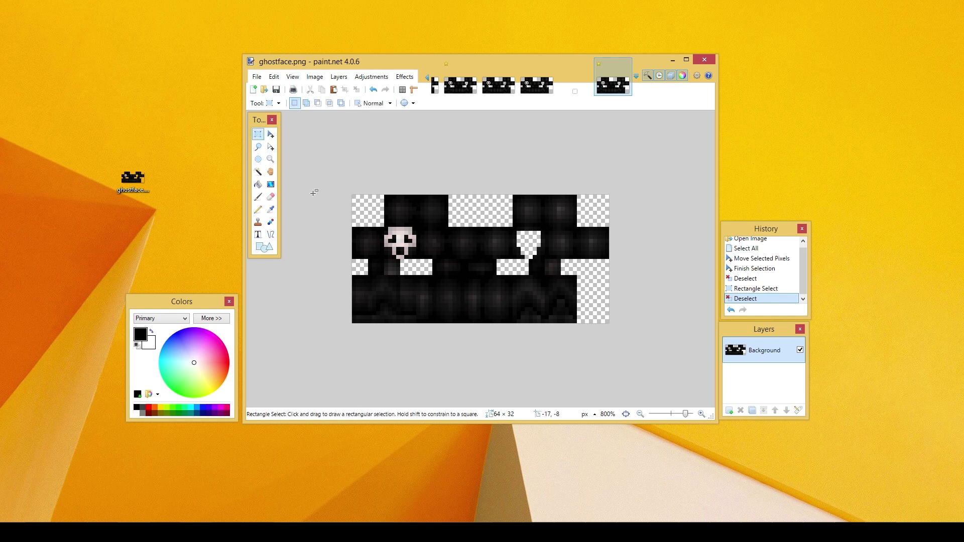
left_click_drag(354, 194, 483, 258)
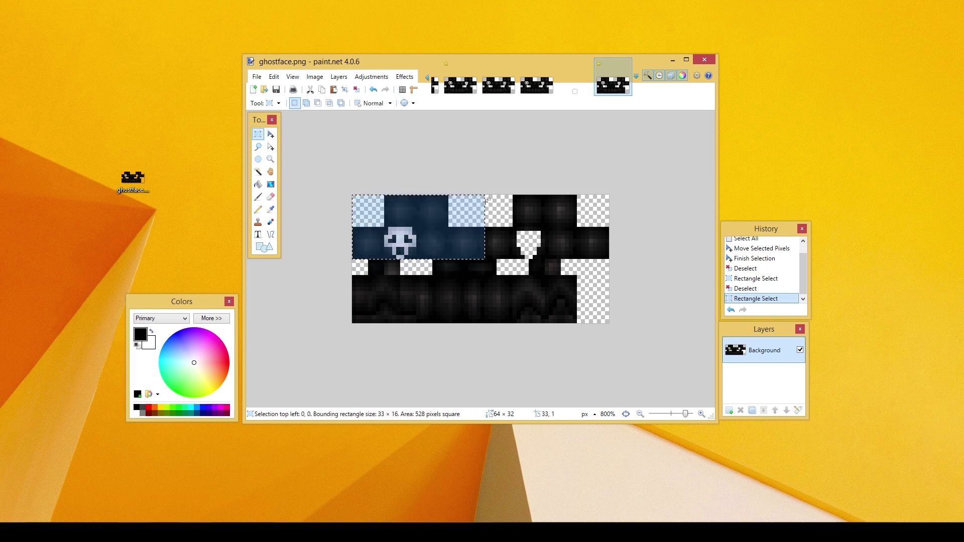
left_click_drag(486, 199, 619, 257)
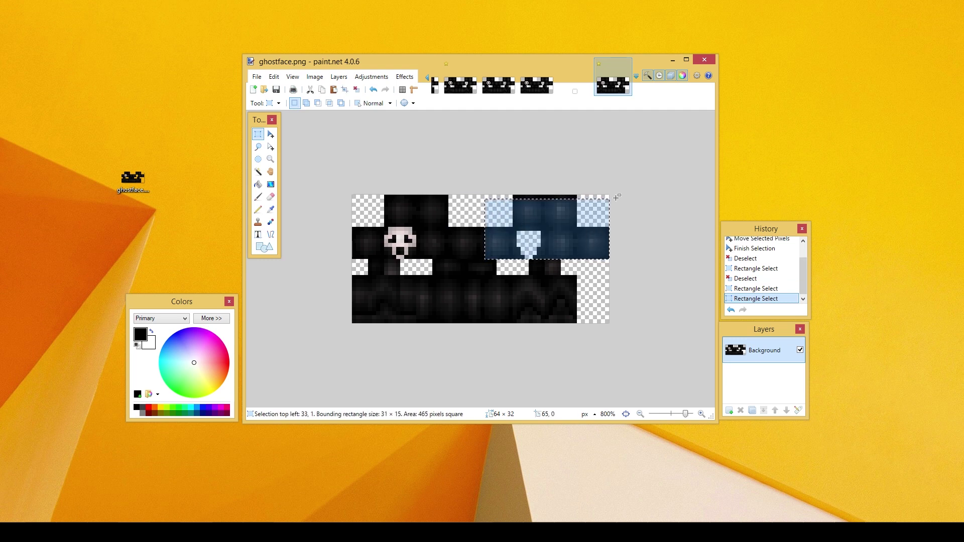
left_click_drag(566, 195, 614, 252)
left_click(511, 197)
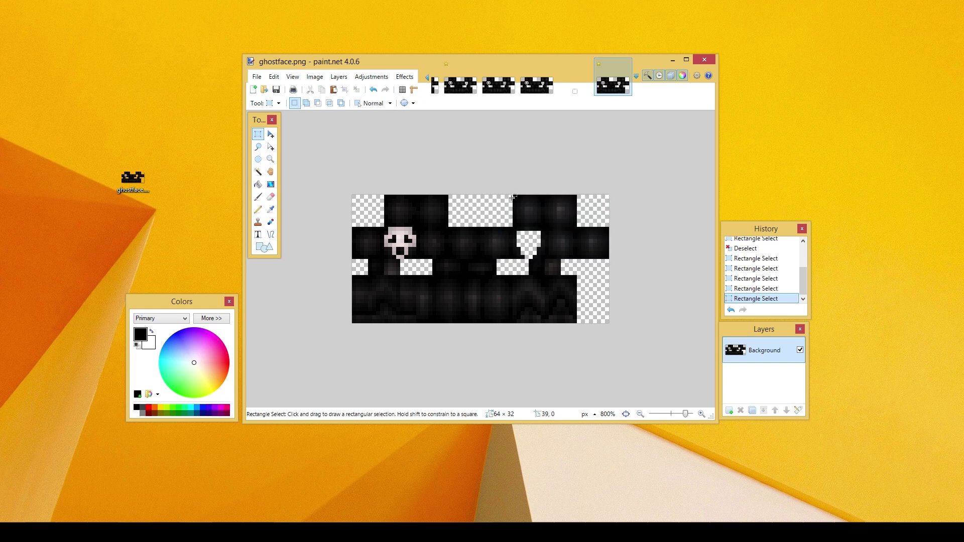
left_click_drag(495, 196, 610, 260)
Replace the selection with an 8 × 8 pixel rectangle around the white face, starting at 8, 8.
left_click(497, 216)
left_click_drag(387, 229, 415, 256)
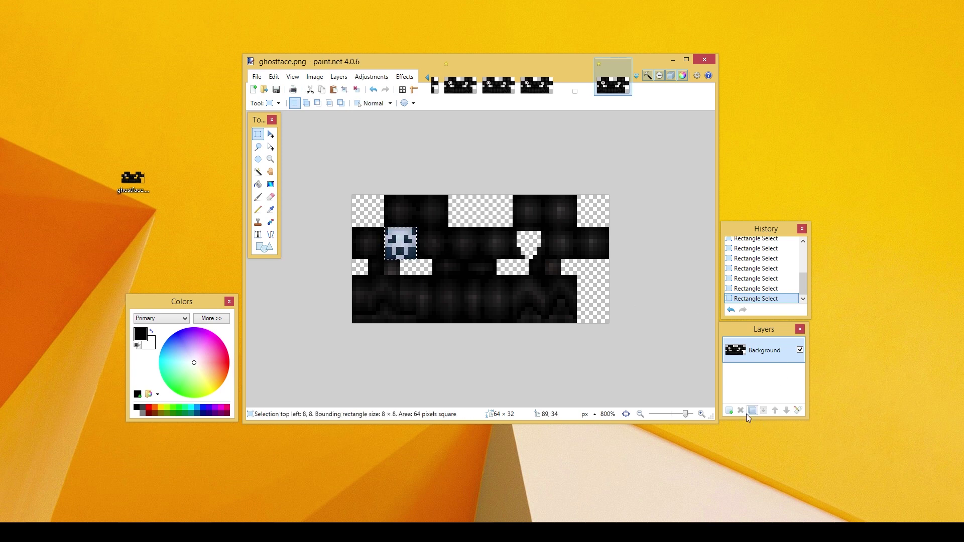
Add a new layer above the skin and reselect the 8 × 8 pixel face at 8, 8 on the Background layer.
left_click(730, 411)
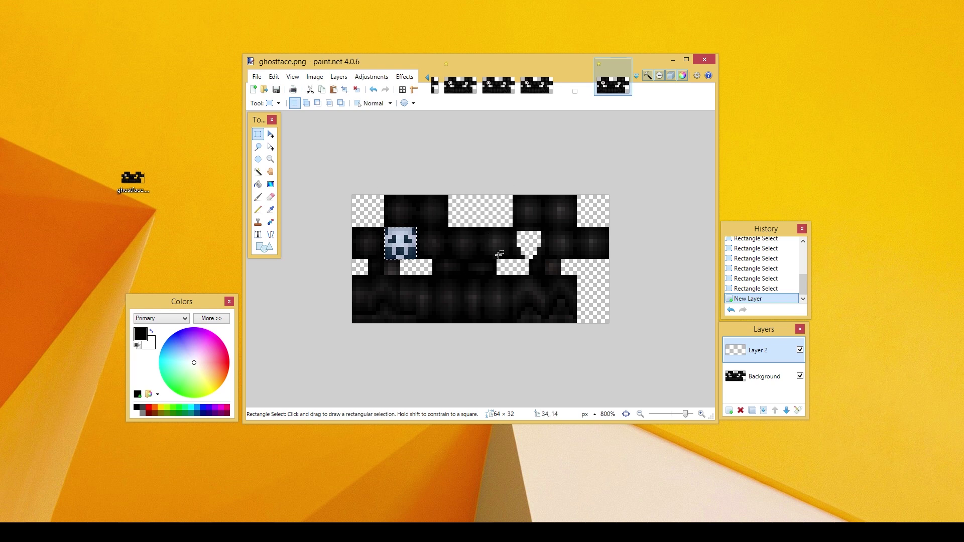
left_click(421, 237)
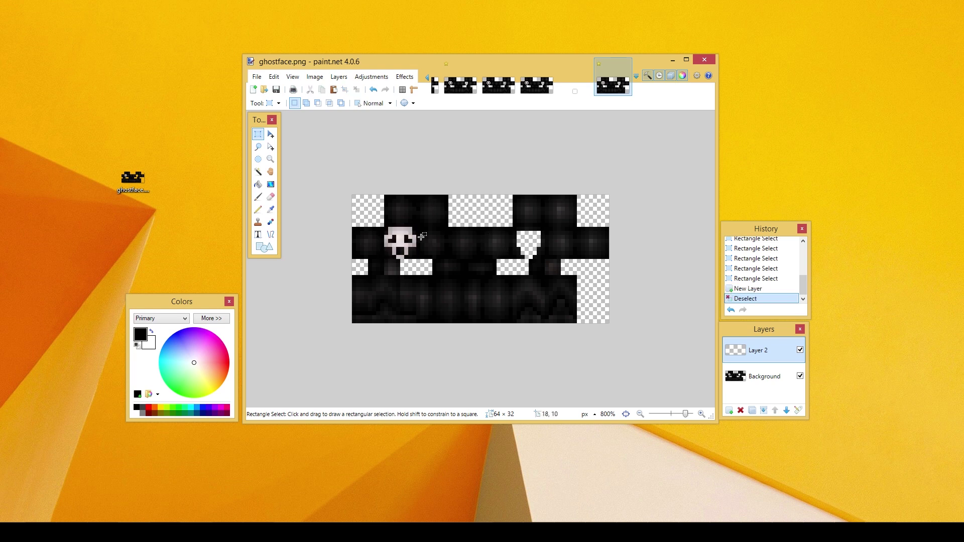
left_click(780, 372)
left_click_drag(387, 230, 416, 259)
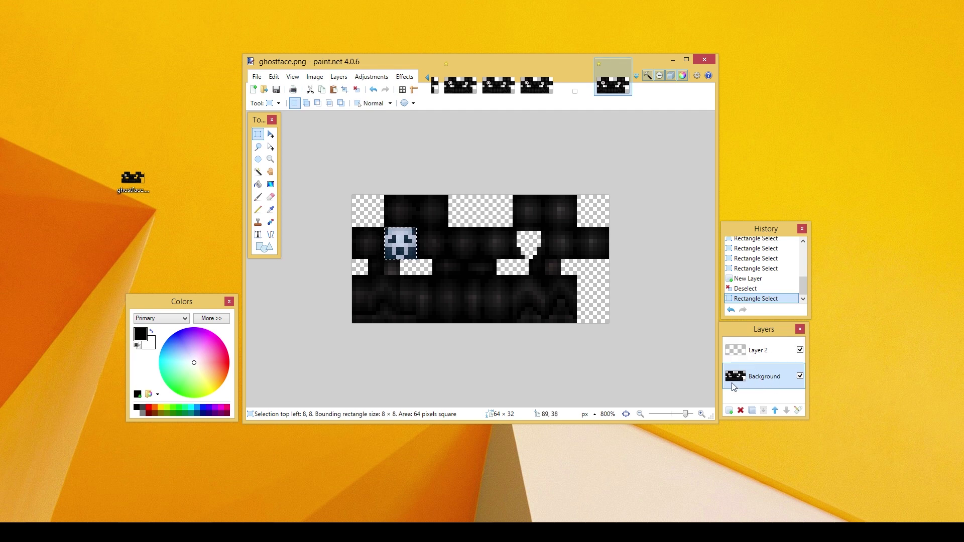
Paste the copied face onto Layer 2, undoing the paste made on the Background layer.
left_click(770, 350)
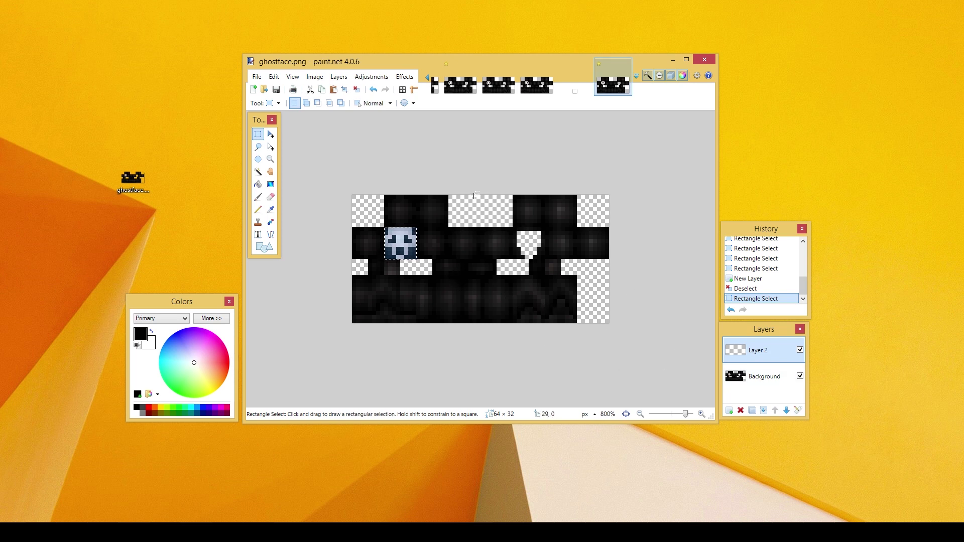
left_click(768, 383)
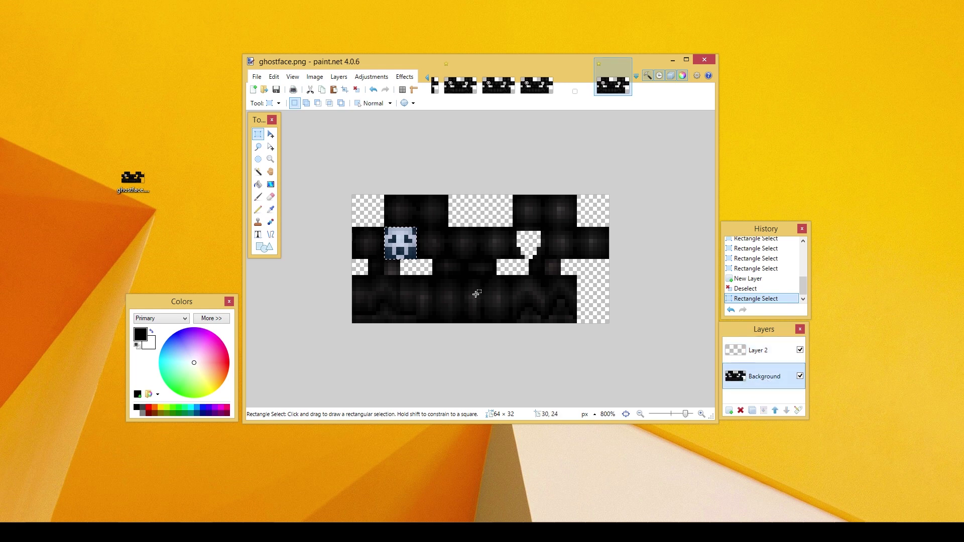
key("ctrl+v")
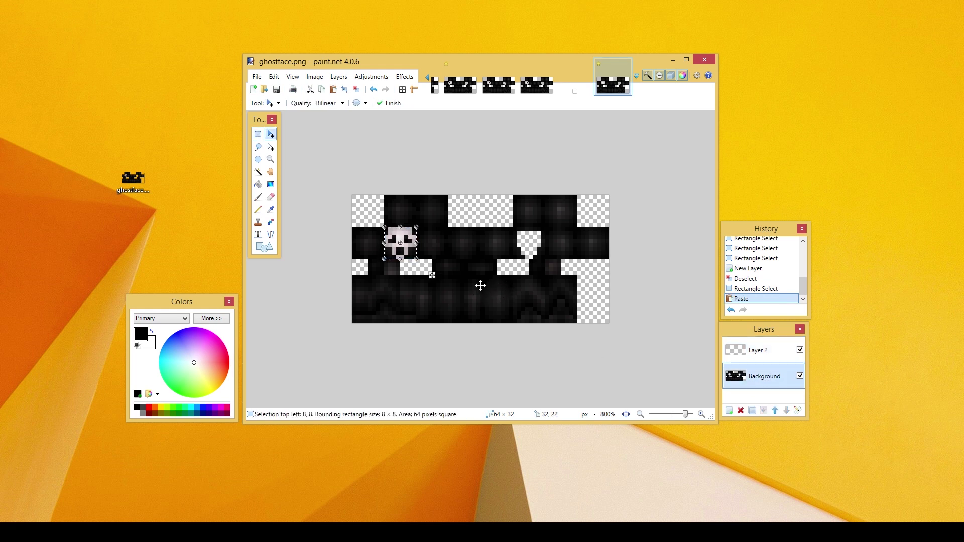
left_click(746, 355)
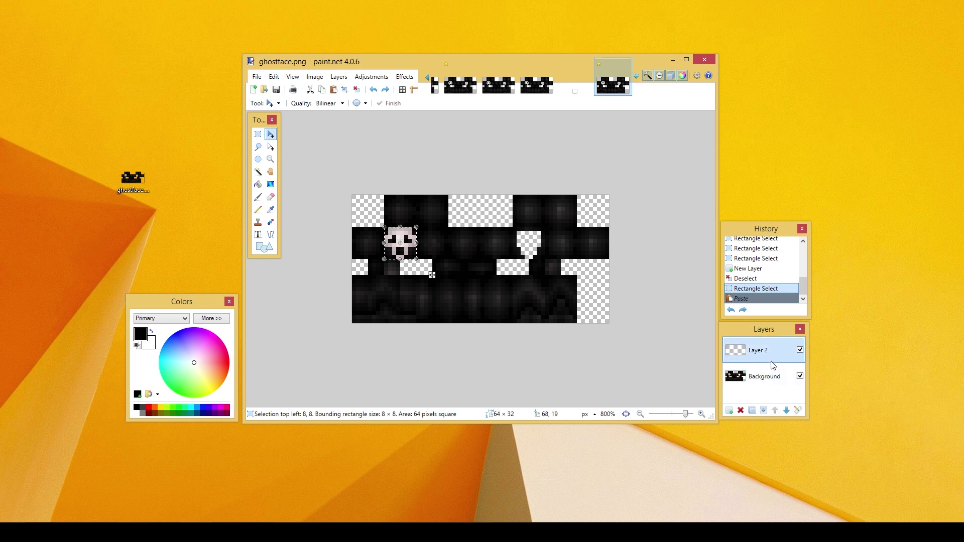
key("ctrl+y")
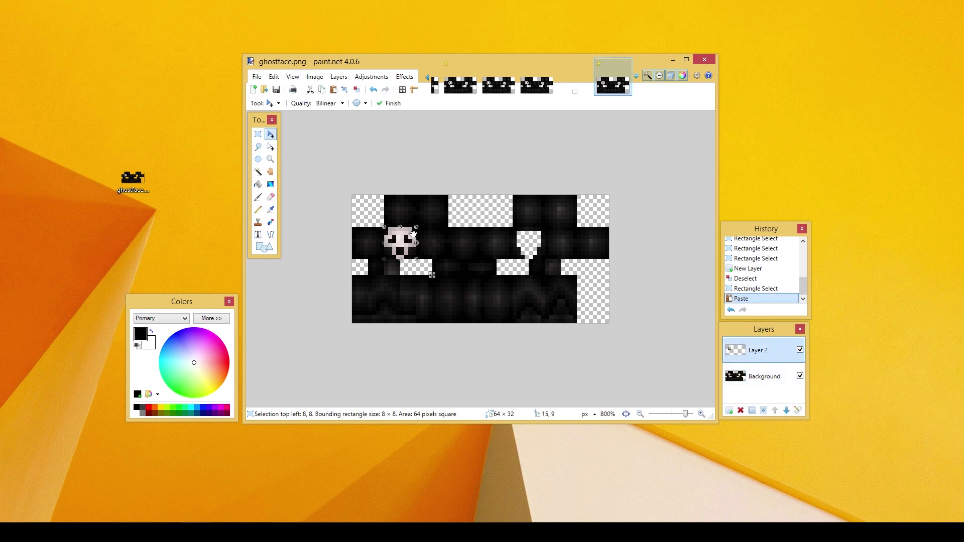
Move the pasted face over the face-shaped opening in the hat area at 40, 8, and deselect it.
left_click_drag(416, 243, 517, 272)
key("ctrl+z")
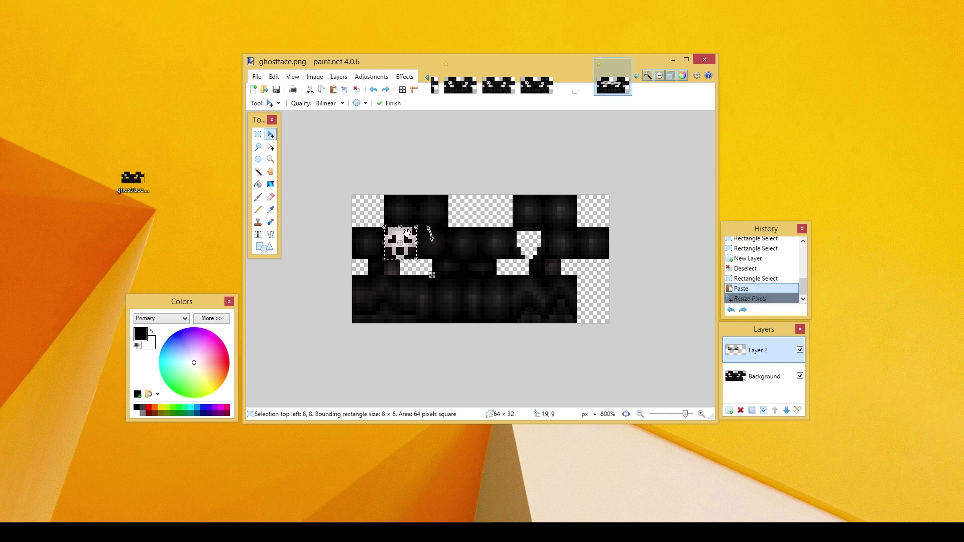
left_click_drag(389, 223, 470, 267)
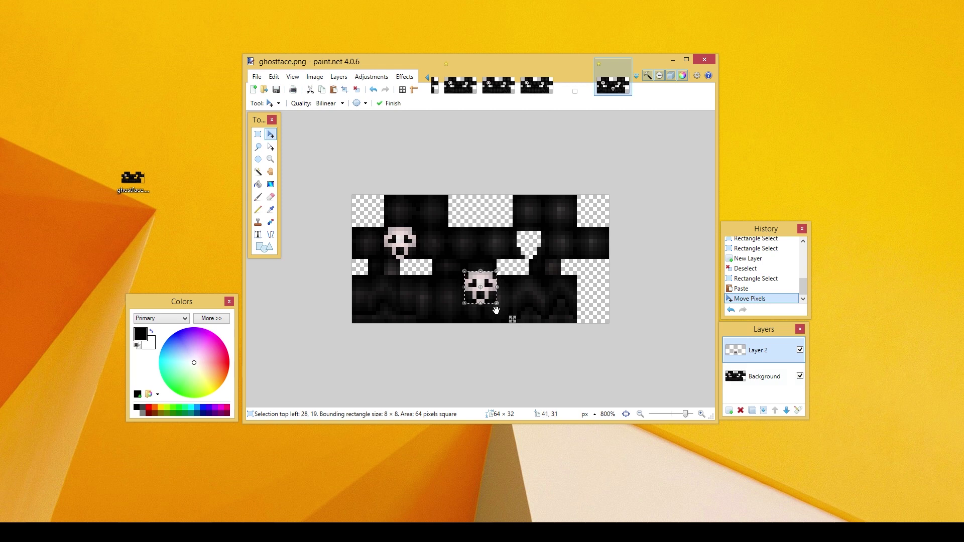
left_click_drag(494, 279, 526, 247)
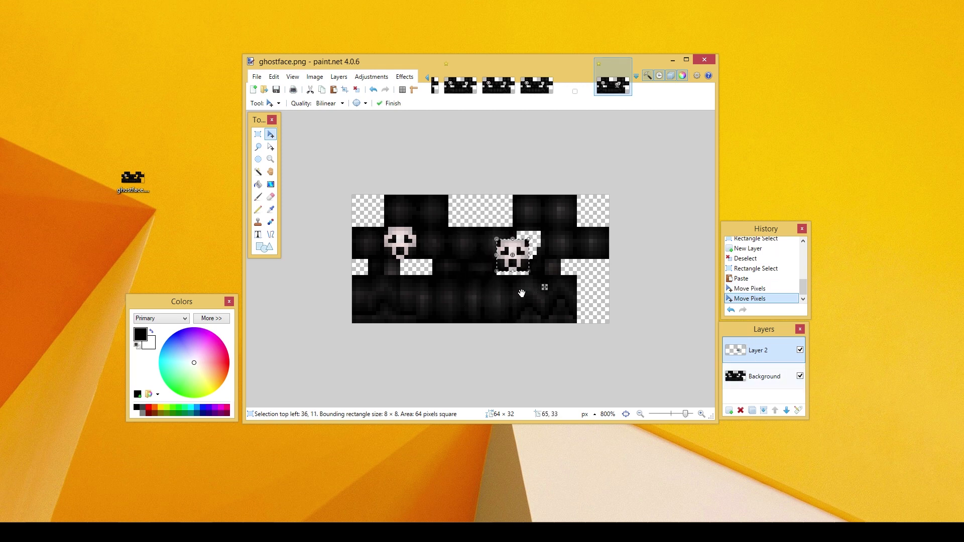
mouse_move(522, 246)
left_mouse_down()
mouse_move(502, 212)
mouse_move(525, 239)
mouse_move(538, 225)
mouse_move(536, 248)
mouse_move(536, 236)
left_mouse_up()
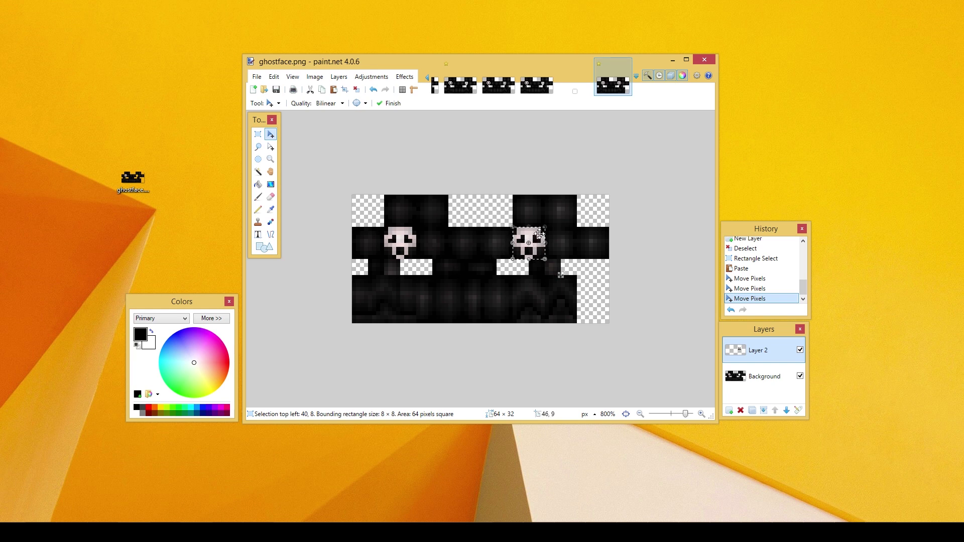
mouse_move(539, 233)
left_mouse_down()
mouse_move(500, 275)
mouse_move(552, 228)
left_mouse_up()
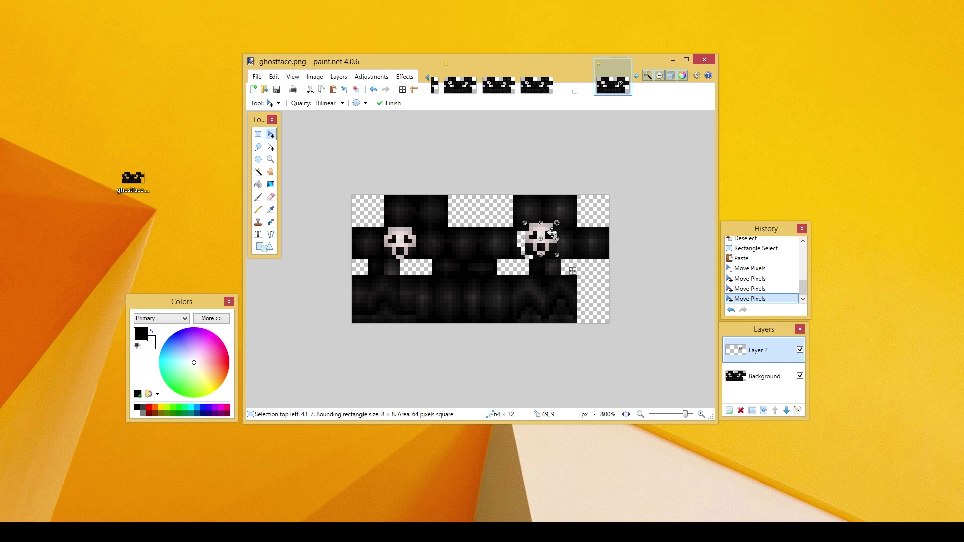
left_click_drag(551, 232, 537, 239)
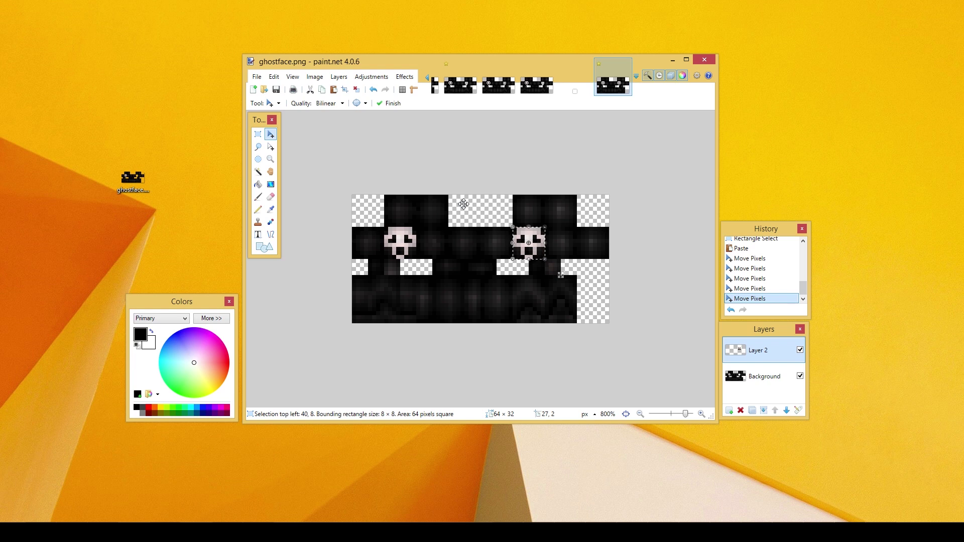
key("ctrl+d")
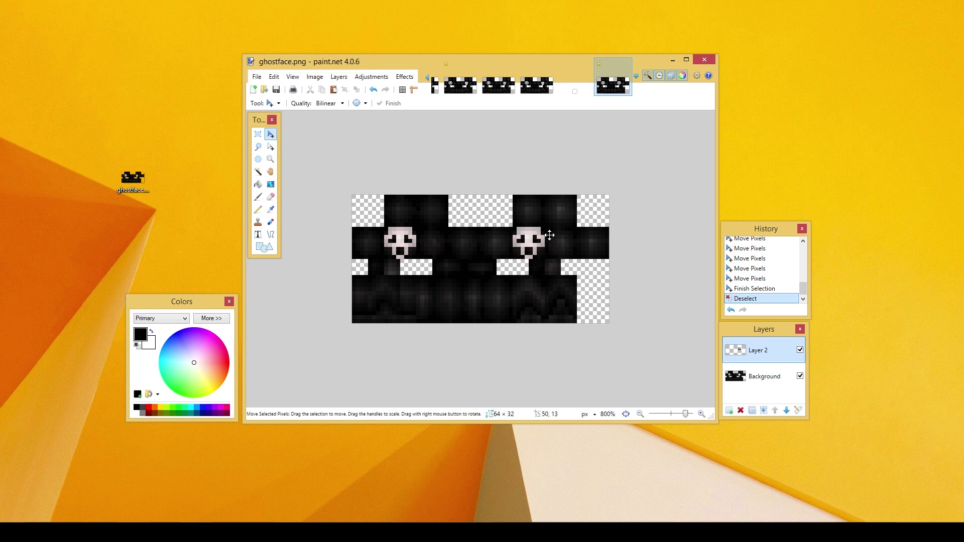
Move Layer 2 below the Background layer and open its layer properties.
left_click_drag(766, 351, 765, 390)
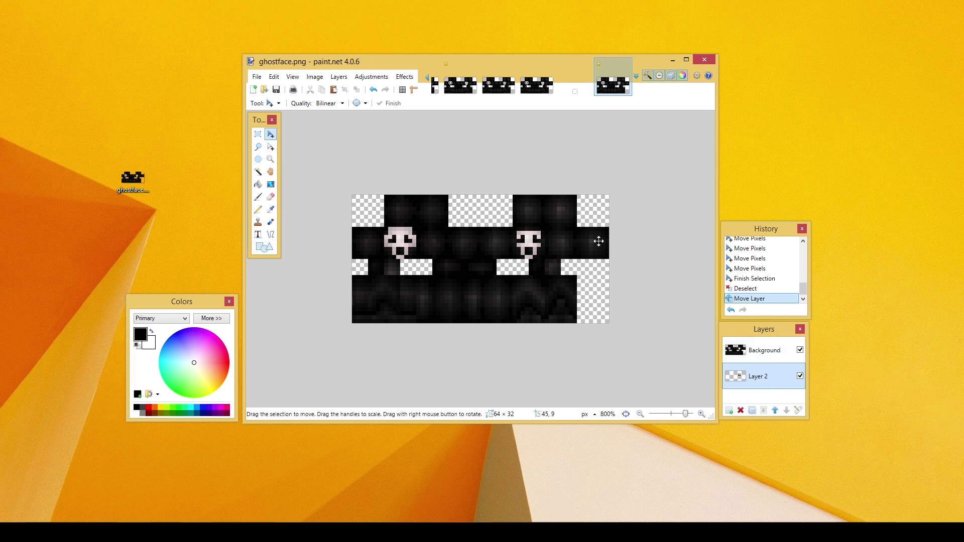
left_click(337, 77)
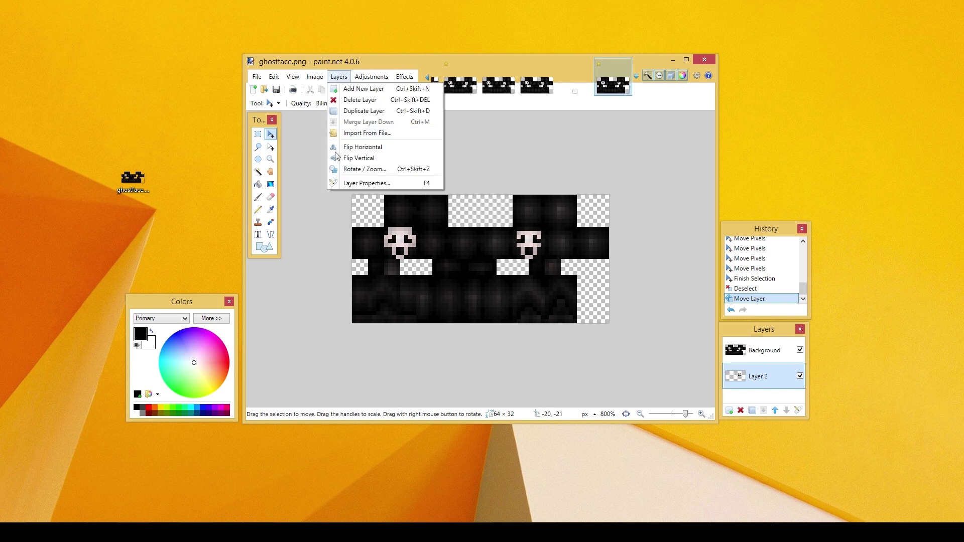
left_click(401, 183)
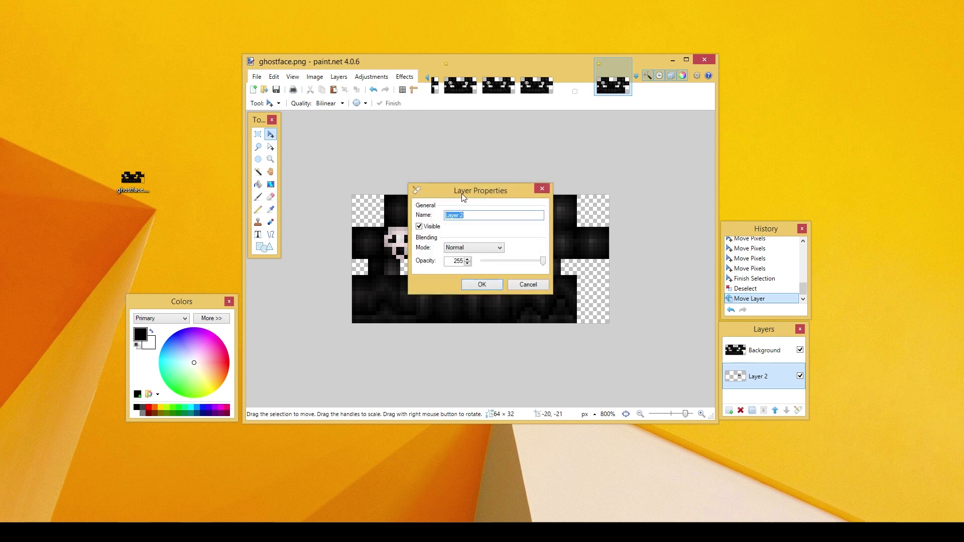
Review the visibility and blending mode options of Layer 2, keeping it visible with the Normal mode.
left_click_drag(463, 195, 533, 207)
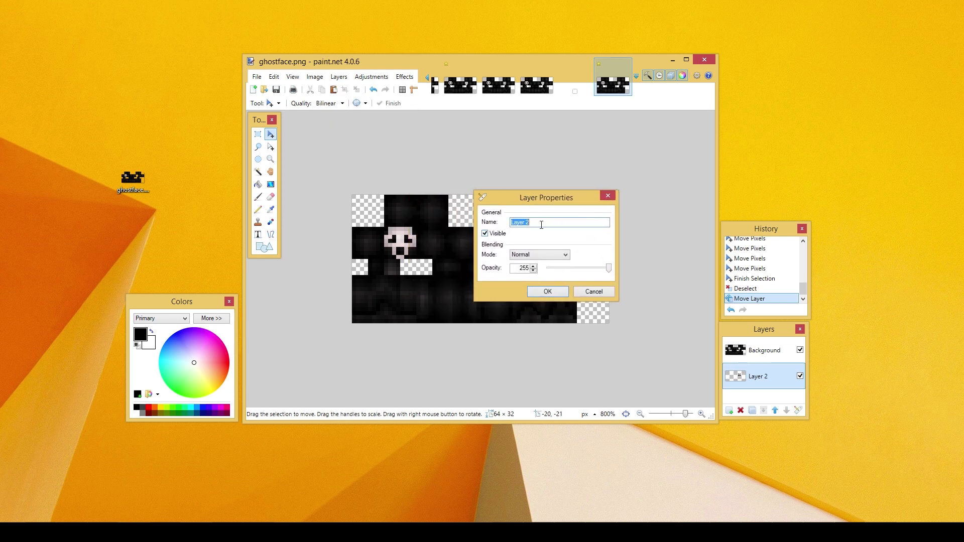
left_click(485, 234)
left_click(539, 255)
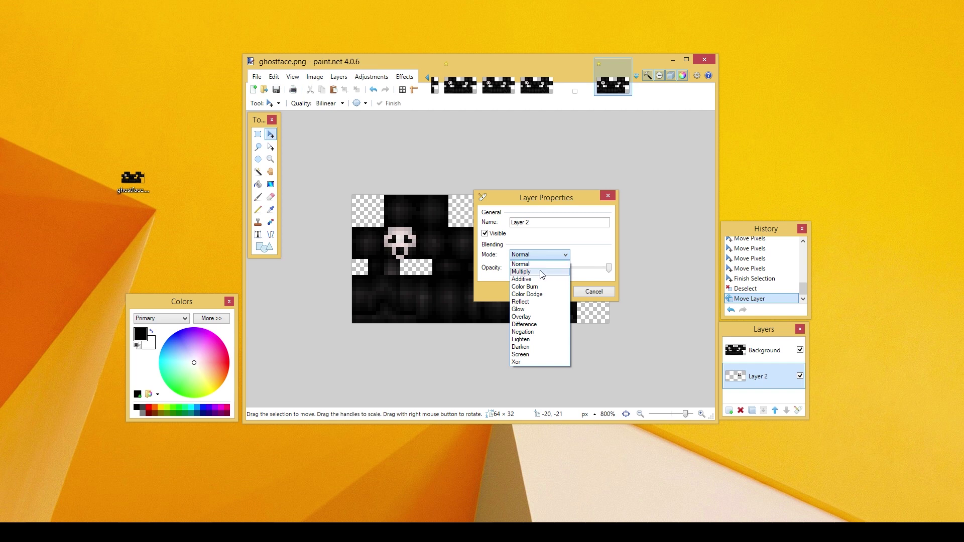
left_click(542, 257)
left_click(542, 257)
left_click(537, 265)
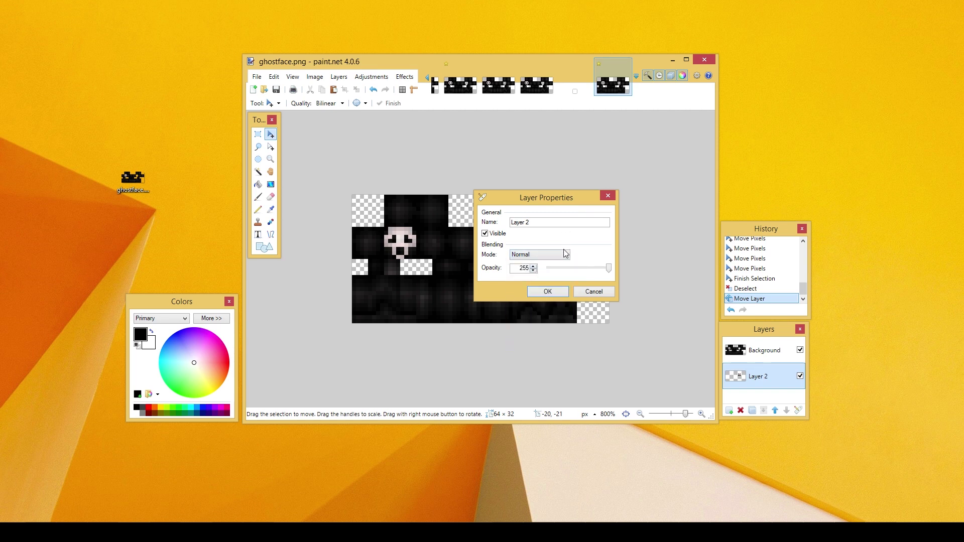
left_click_drag(560, 205, 675, 203)
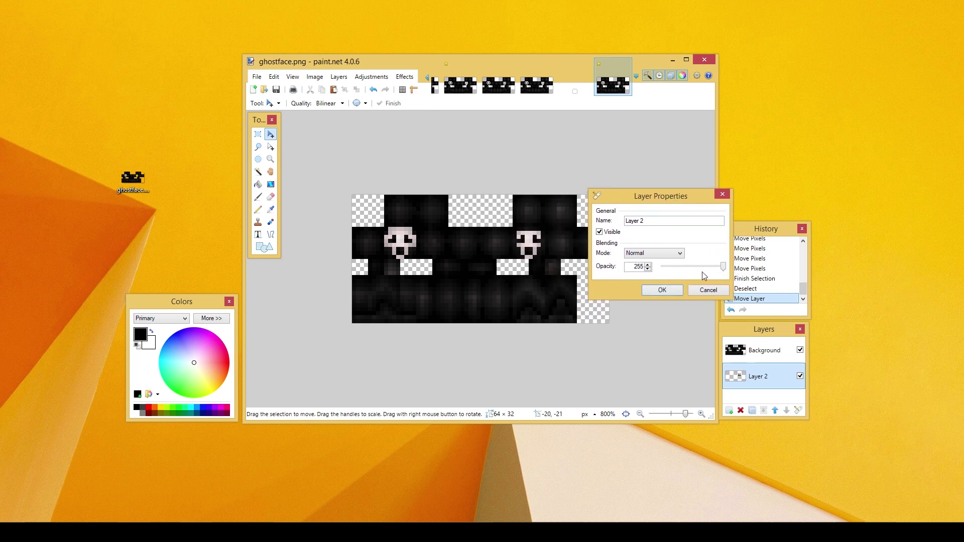
Lower the opacity of Layer 2 to roughly half and apply the change.
left_click_drag(726, 266, 693, 271)
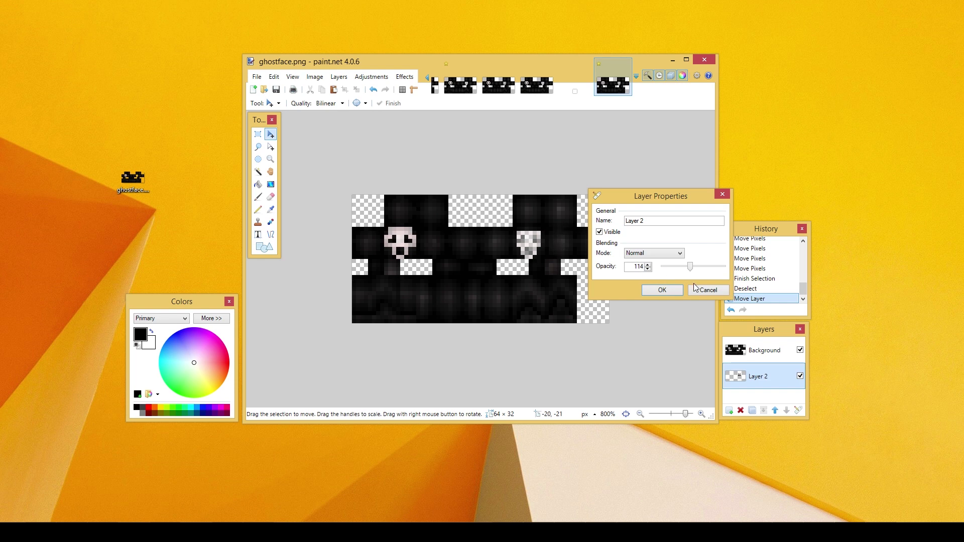
mouse_move(689, 267)
left_mouse_down()
mouse_move(674, 267)
mouse_move(718, 268)
mouse_move(694, 274)
left_mouse_up()
left_click_drag(686, 269, 674, 269)
left_click_drag(673, 266, 697, 269)
left_click_drag(696, 269, 691, 272)
left_click(675, 290)
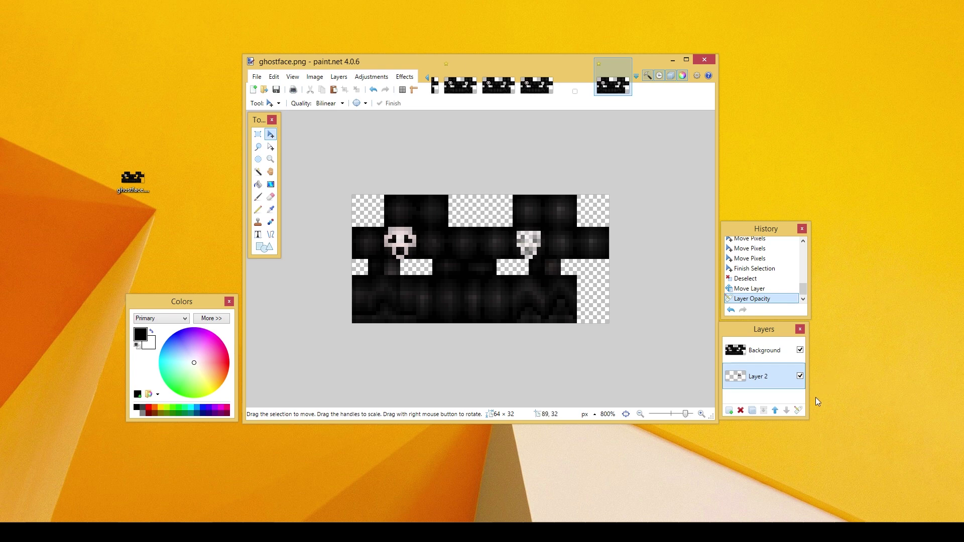
Start saving a copy of the skin to the desktop as ghostface.png with the PNG file type.
left_click(257, 77)
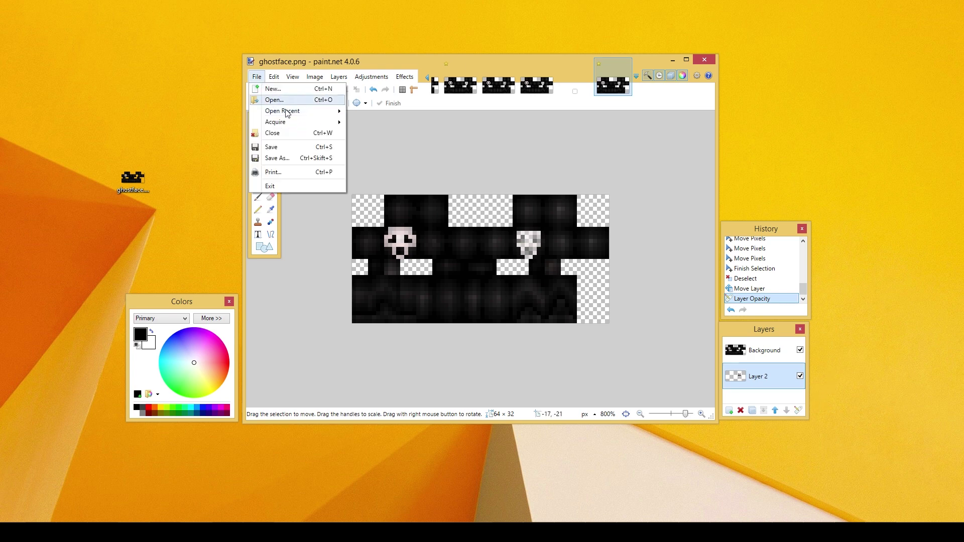
left_click(276, 158)
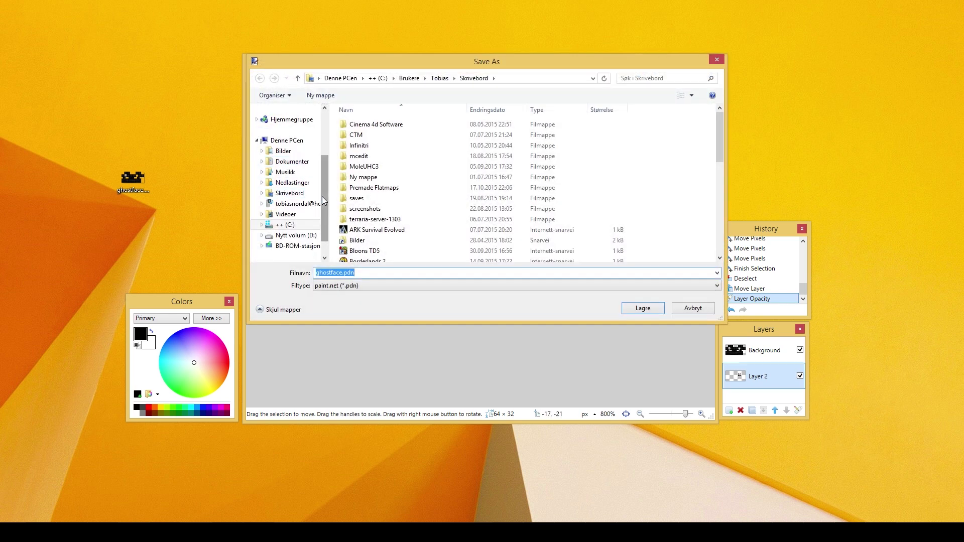
left_click(350, 290)
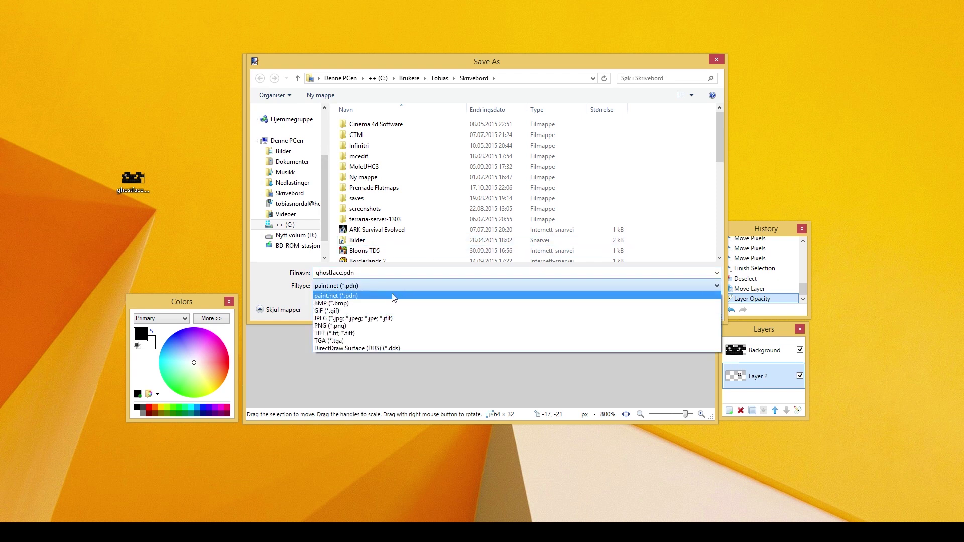
left_click(377, 327)
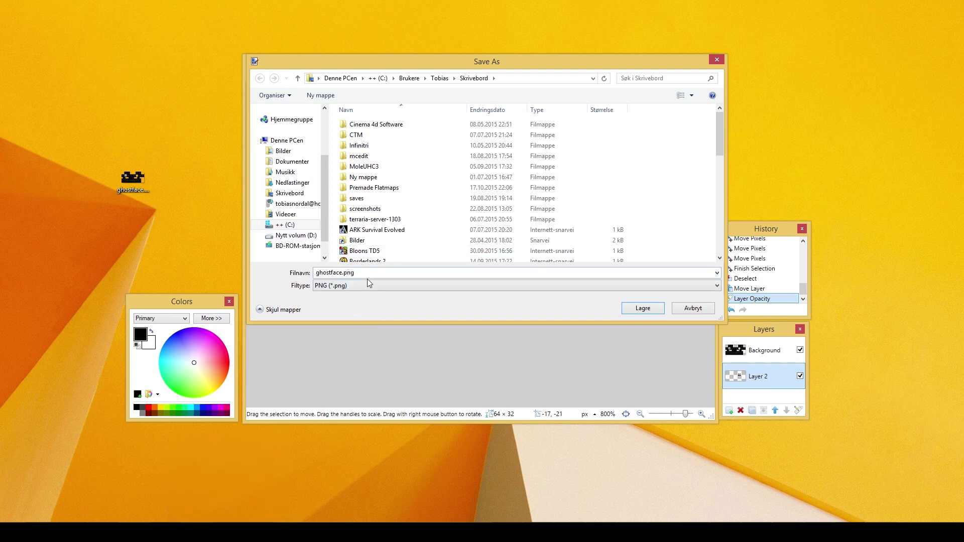
mouse_move(445, 61)
left_mouse_down()
mouse_move(605, 73)
mouse_move(469, 55)
mouse_move(463, 72)
left_mouse_up()
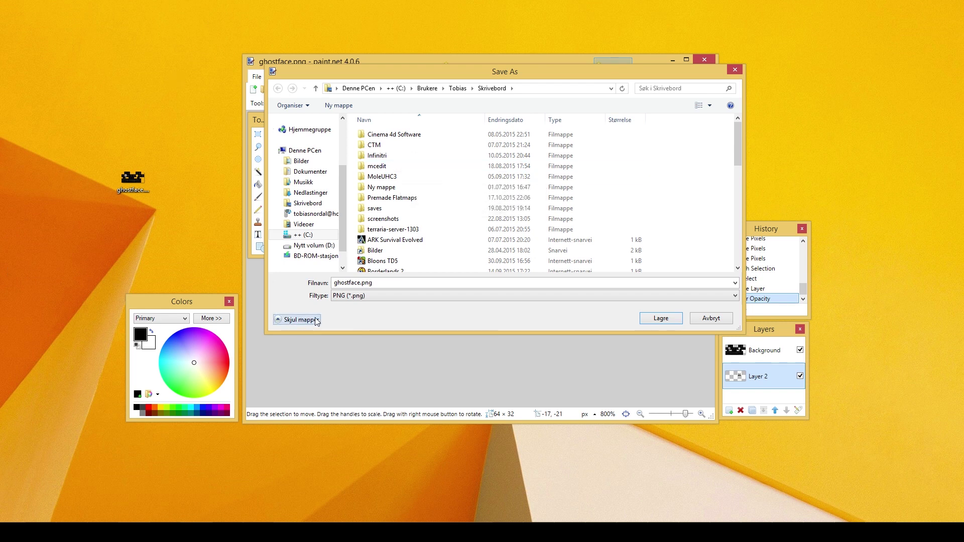
left_click(361, 296)
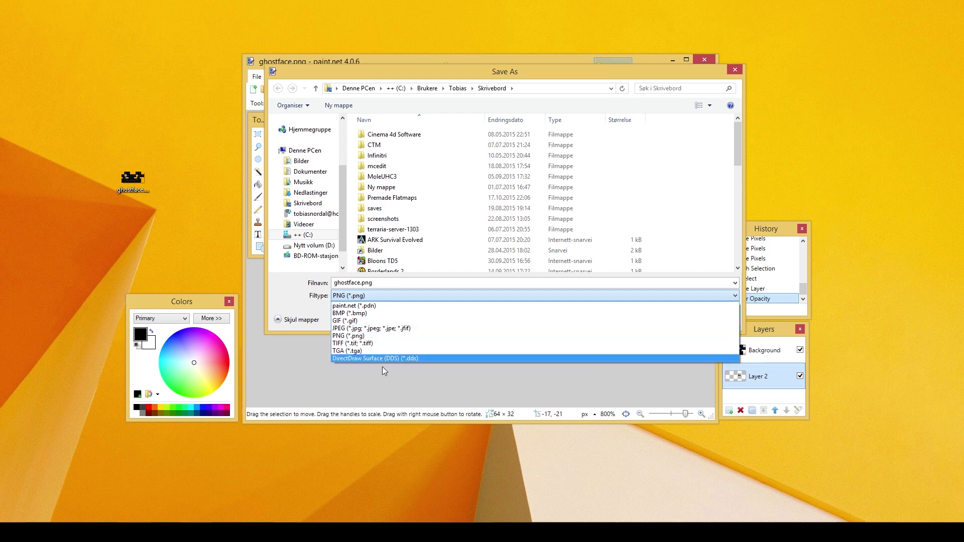
left_click(376, 335)
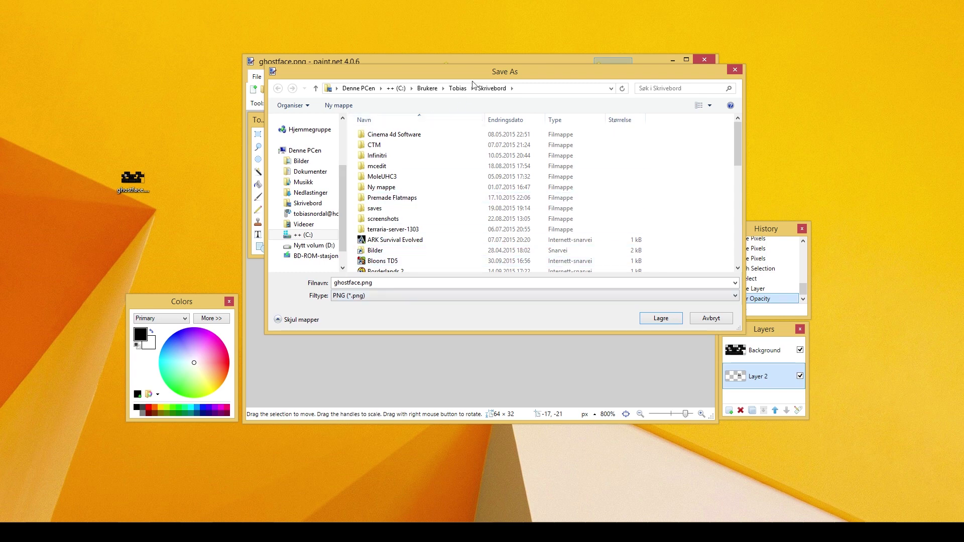
Switch the file type for the saved skin copy to JPEG.
mouse_move(491, 76)
left_mouse_down()
mouse_move(652, 184)
mouse_move(642, 270)
left_mouse_up()
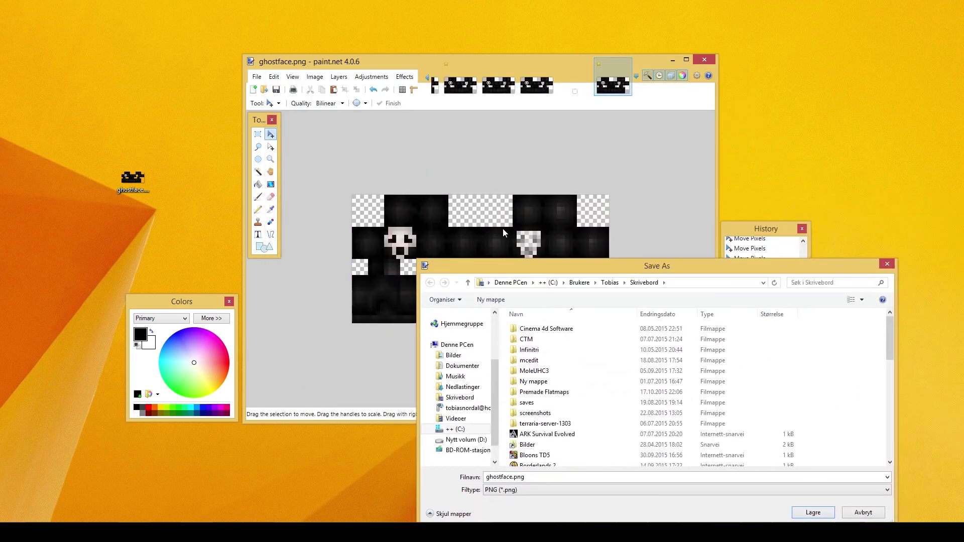
left_click_drag(541, 261, 453, 82)
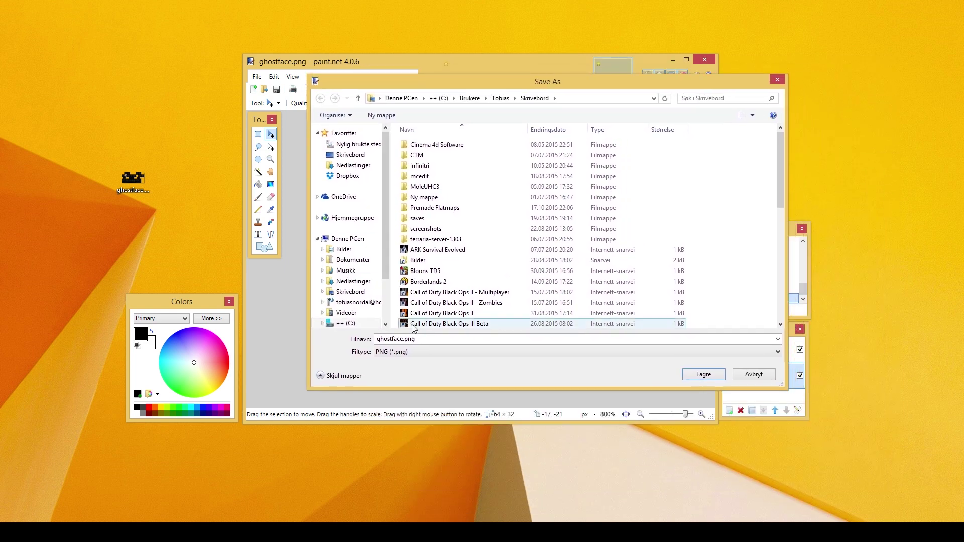
left_click(428, 353)
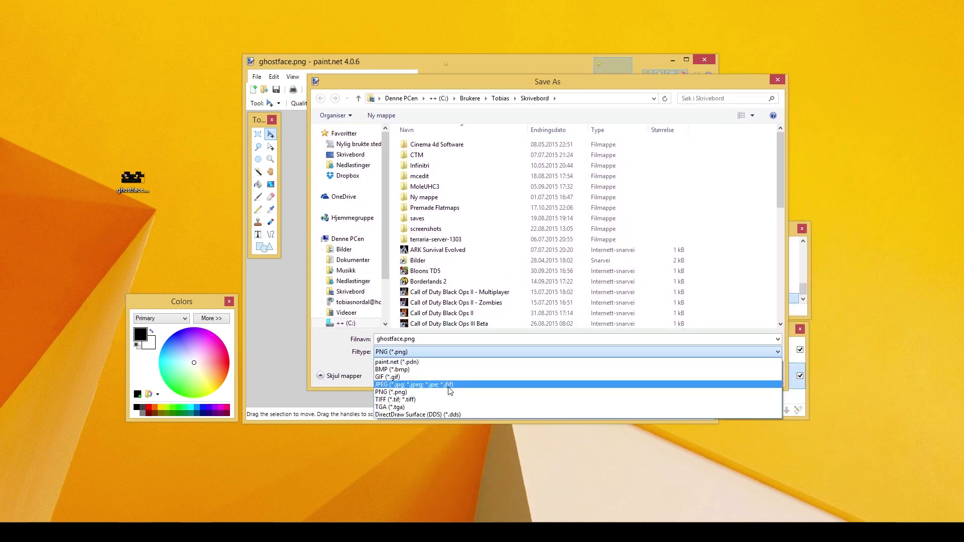
left_click(449, 385)
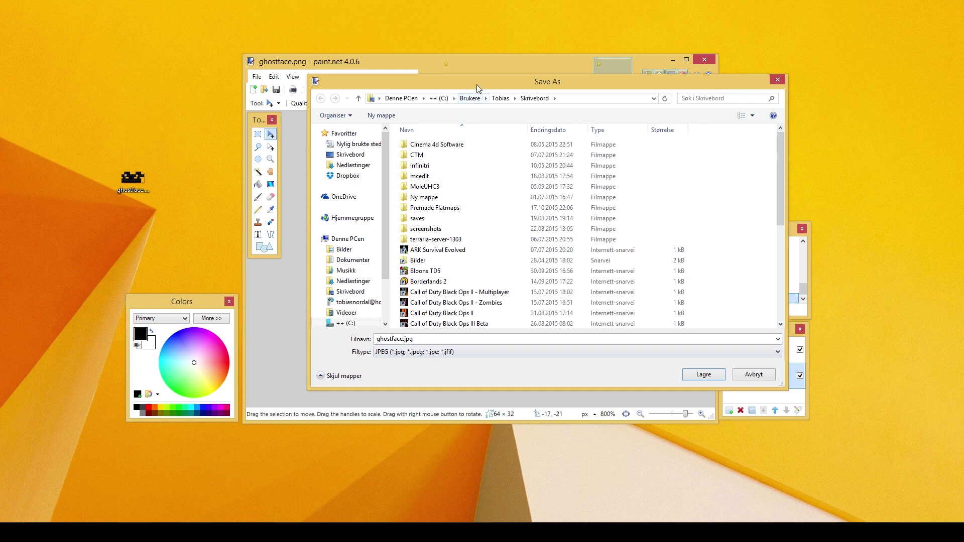
Move the save dialog aside to reveal the skin's transparent areas and set the file type back to PNG.
left_click_drag(476, 84, 572, 246)
left_click_drag(467, 245, 500, 118)
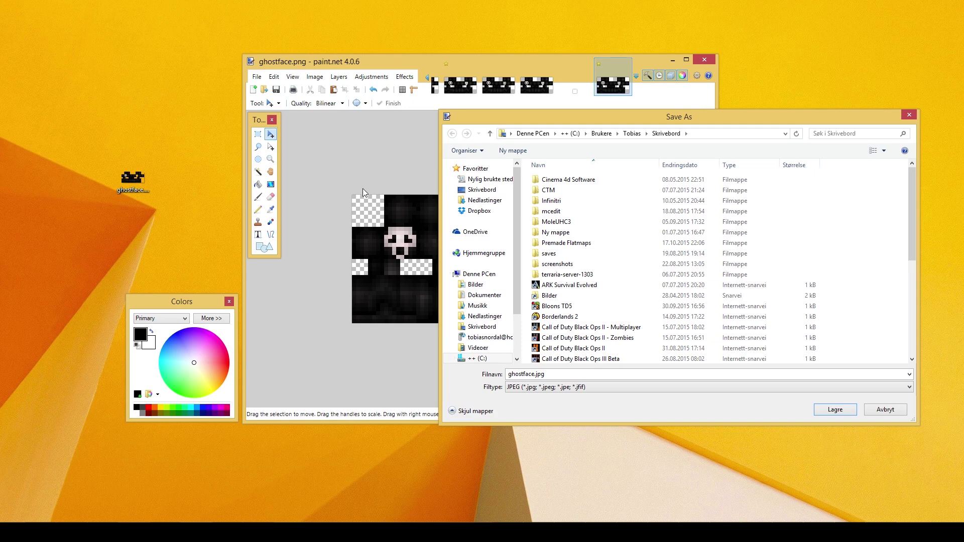
left_click(540, 388)
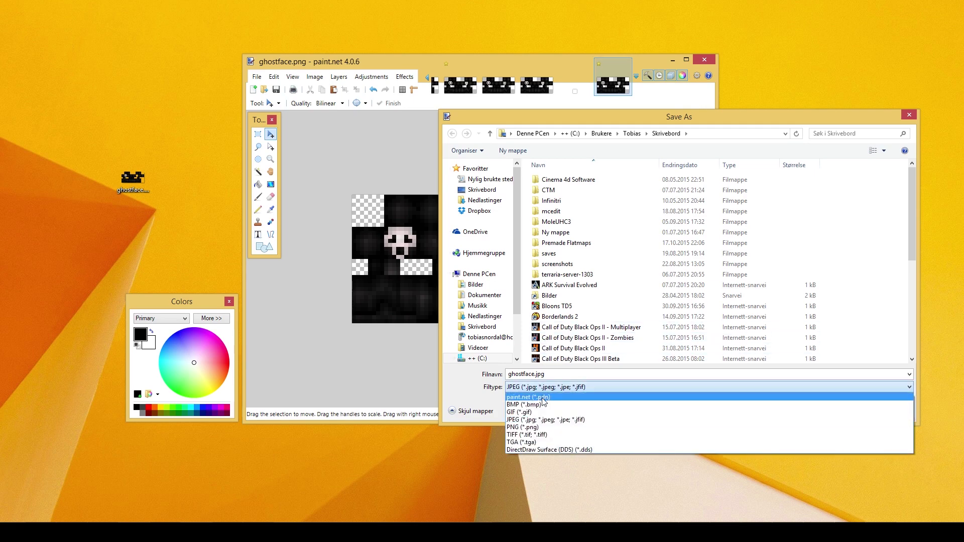
left_click(537, 429)
left_click_drag(629, 119, 509, 87)
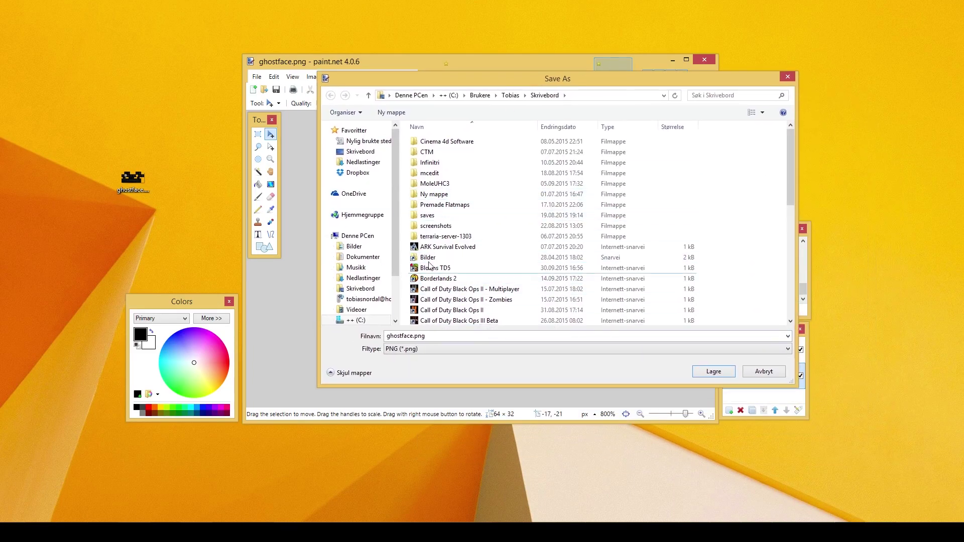
Save the skin copy as ghostface7.png with auto-detected bit depth, flattening its layers.
double_click(412, 339)
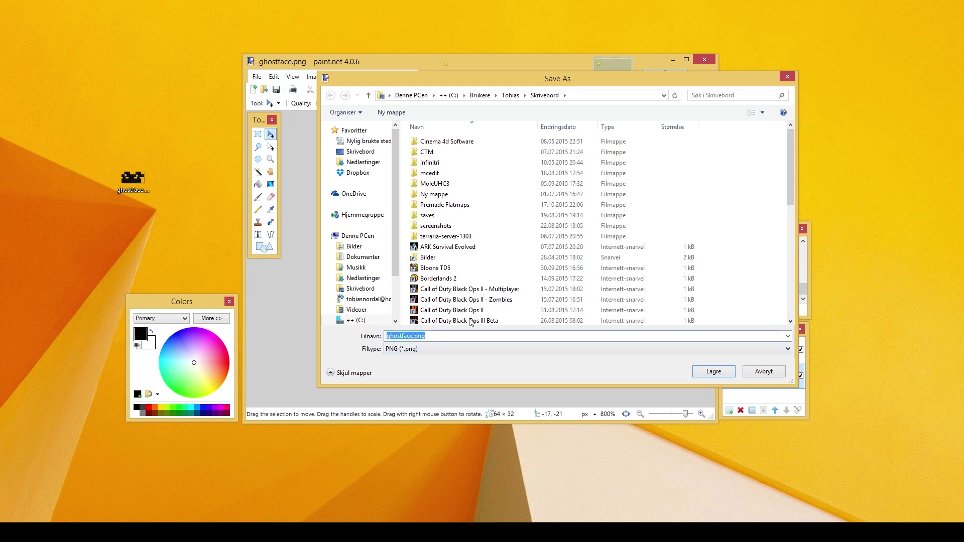
left_click(412, 337)
type("7")
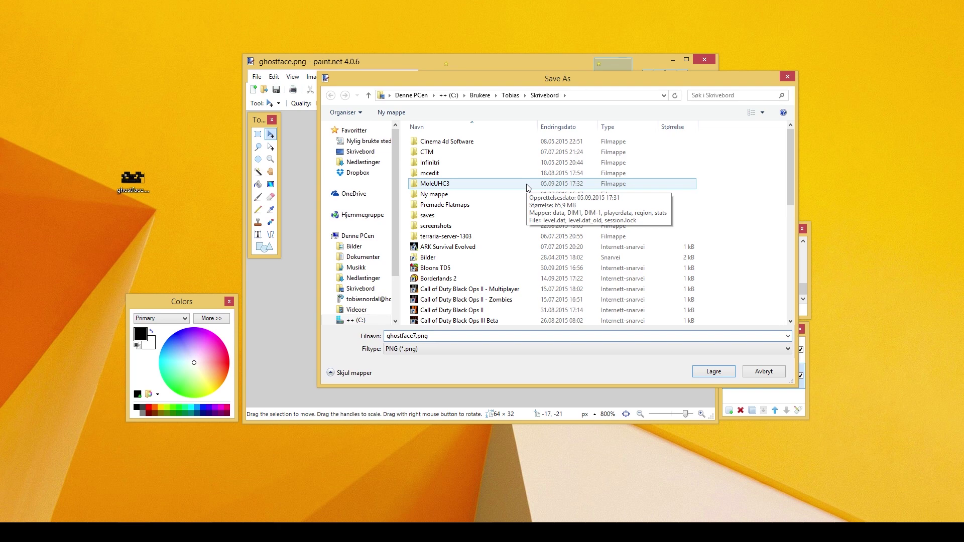
left_click(712, 371)
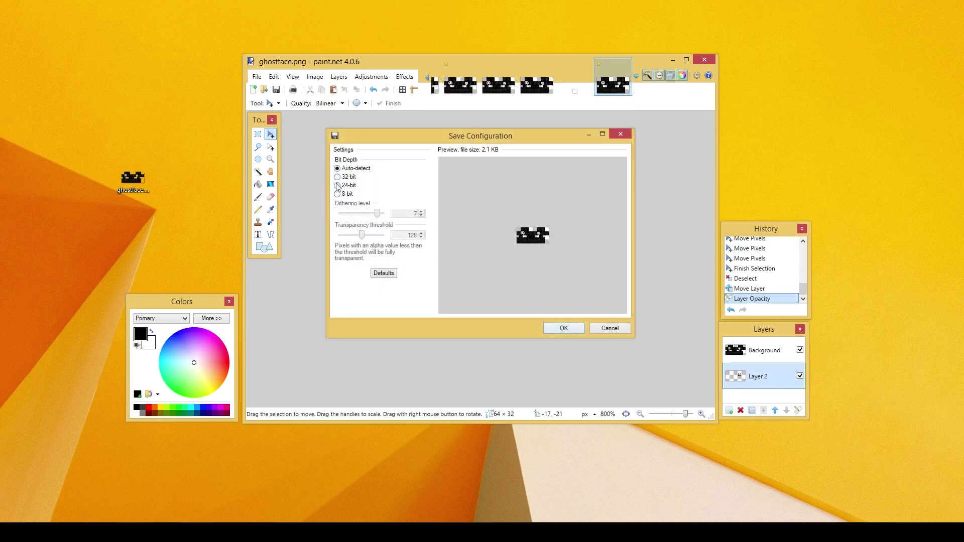
left_click(563, 328)
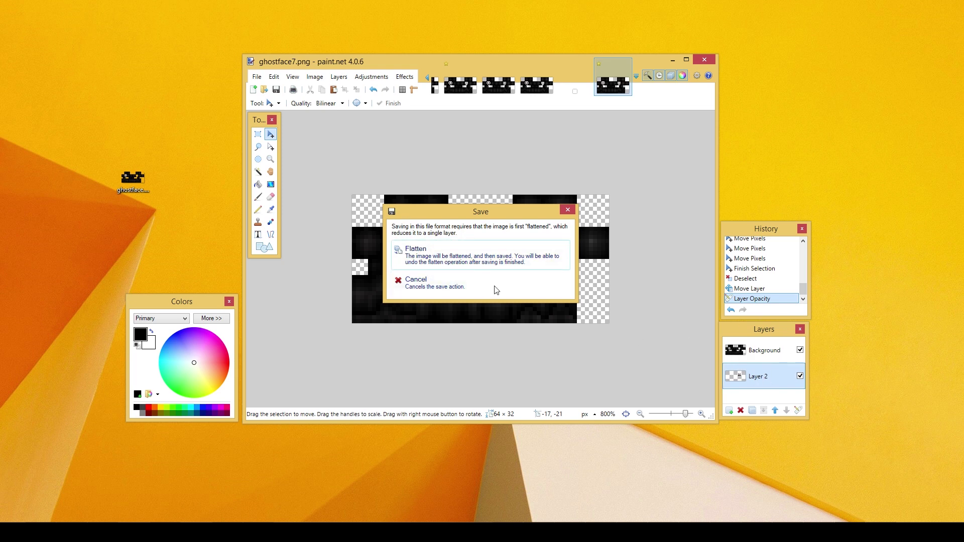
left_click(499, 256)
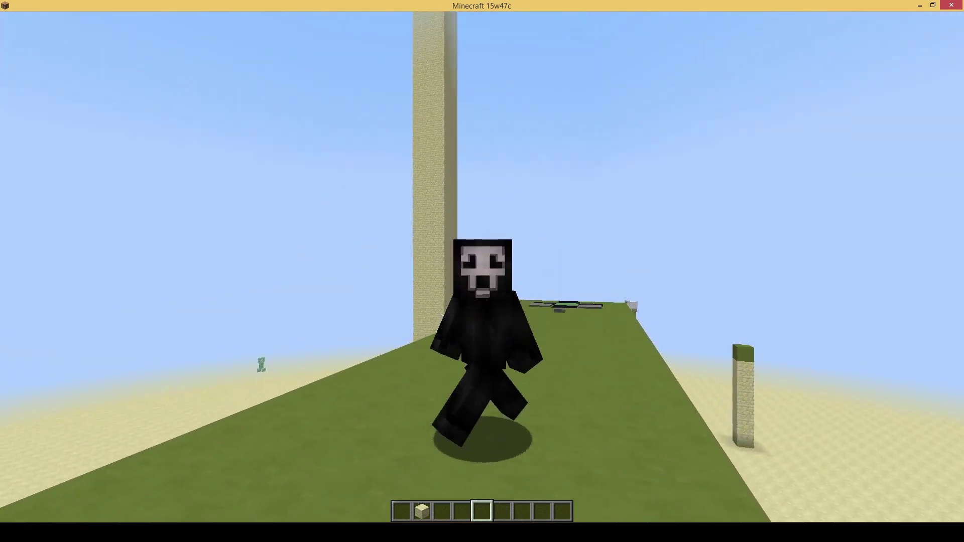
key("space")
key("space")
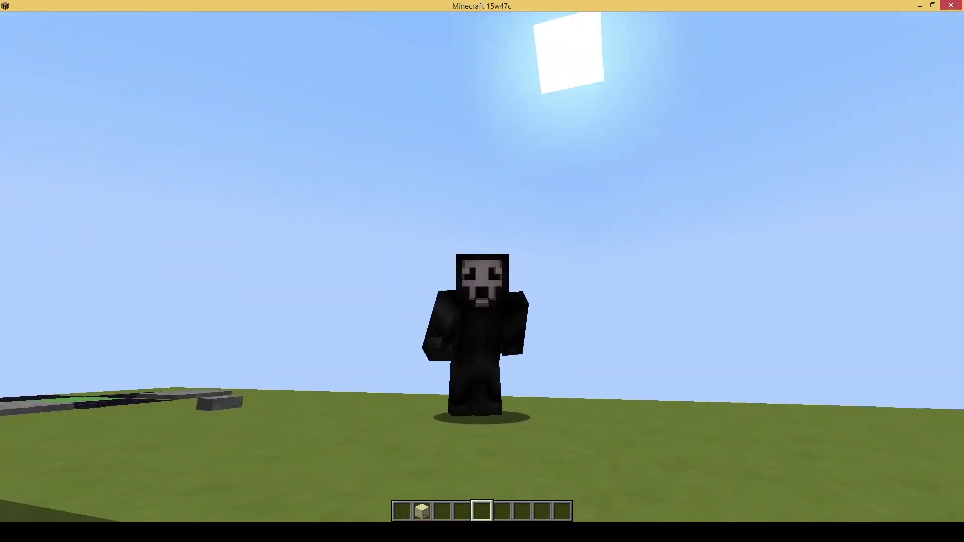
key("s")
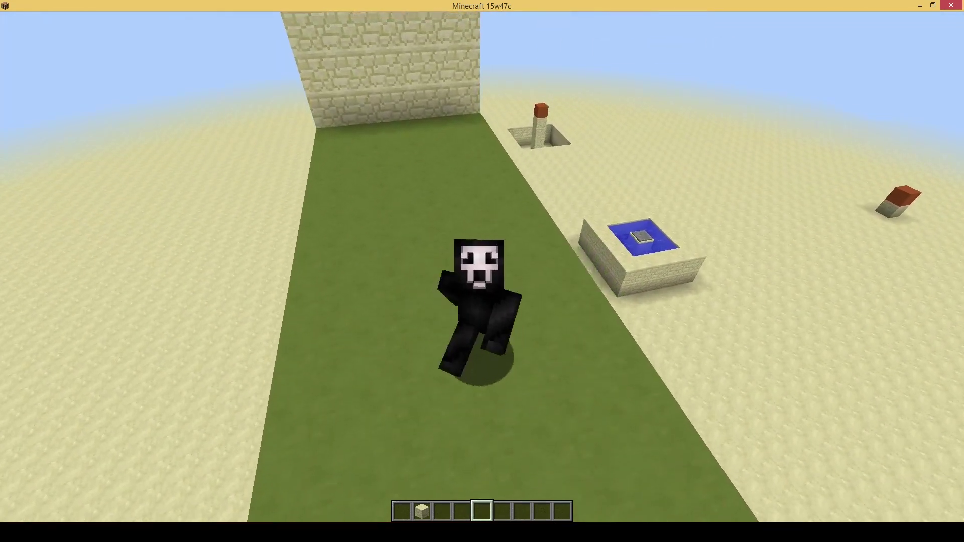
key("w")
key("space")
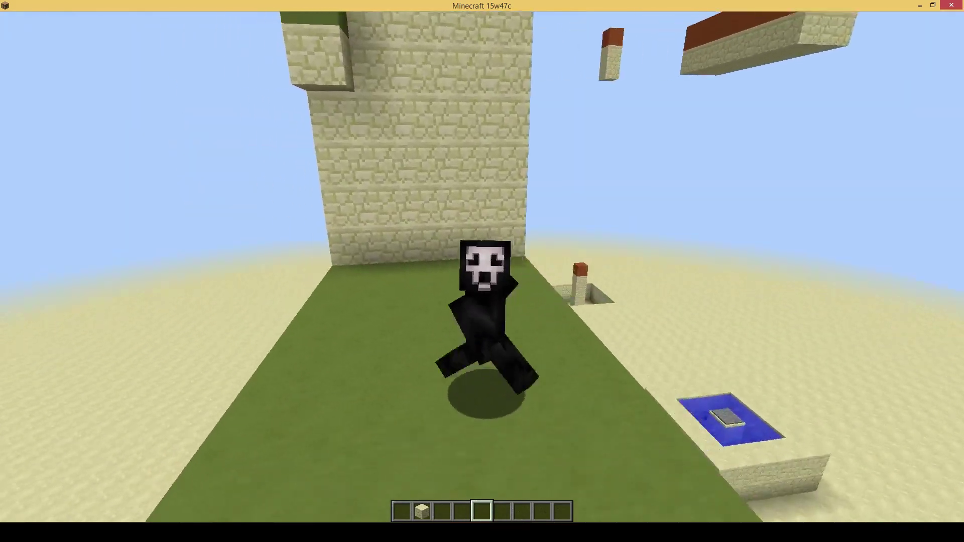
key("s")
key("space")
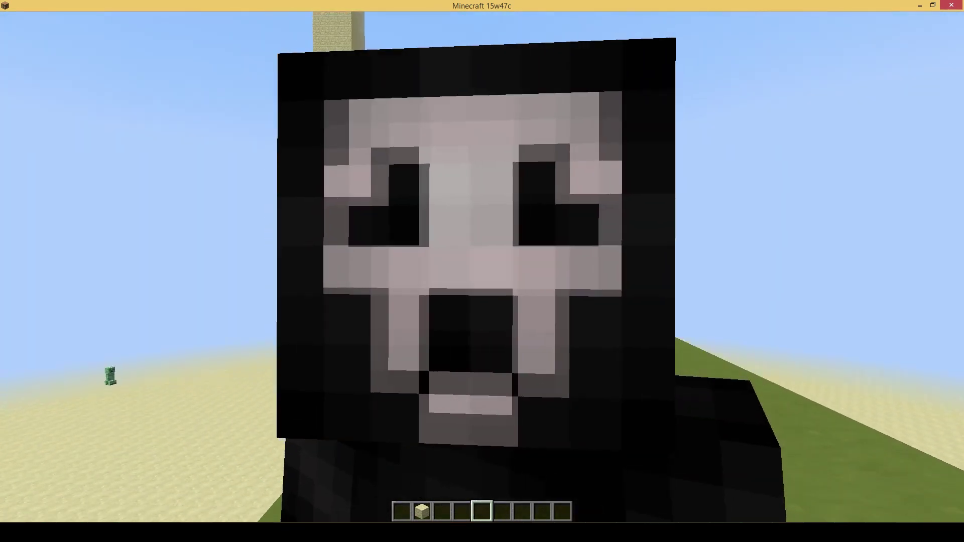
key("w")
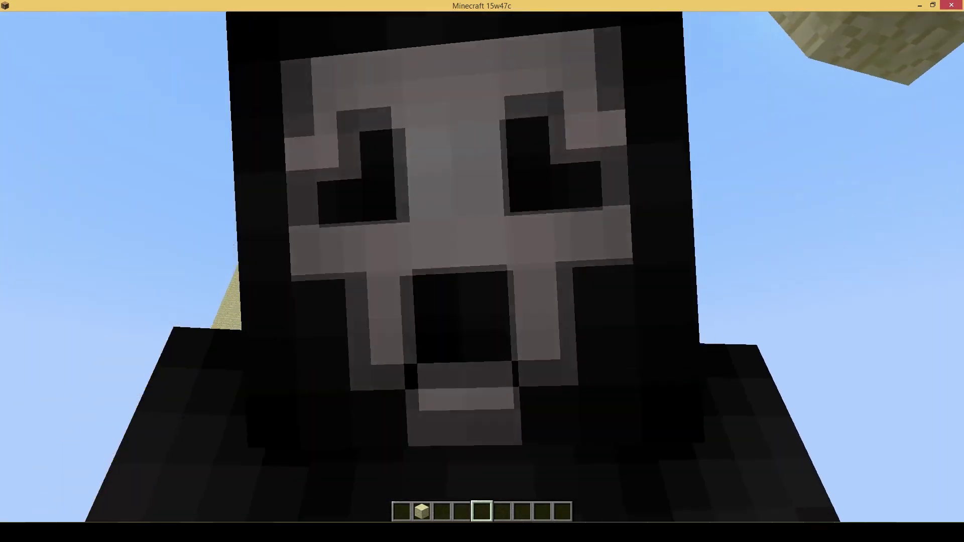
key("w")
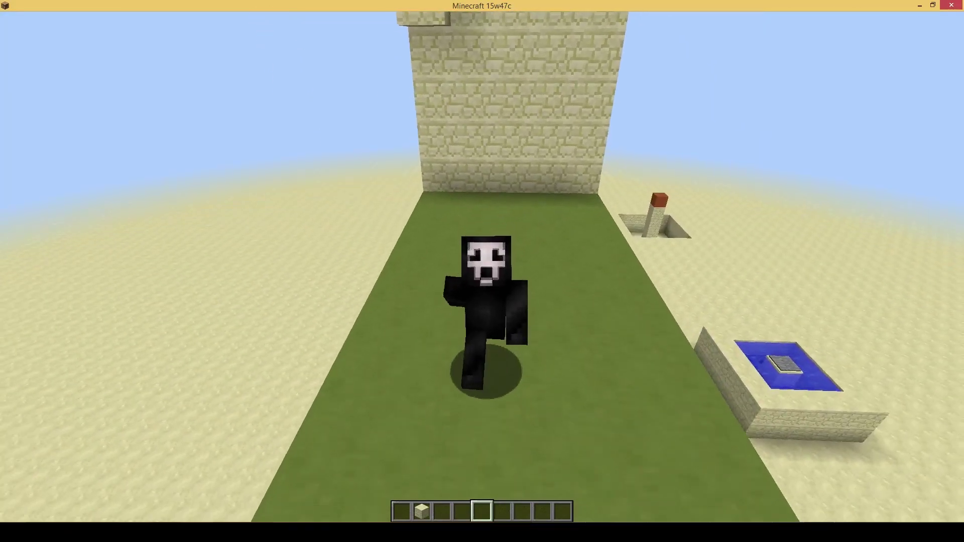
key("space")
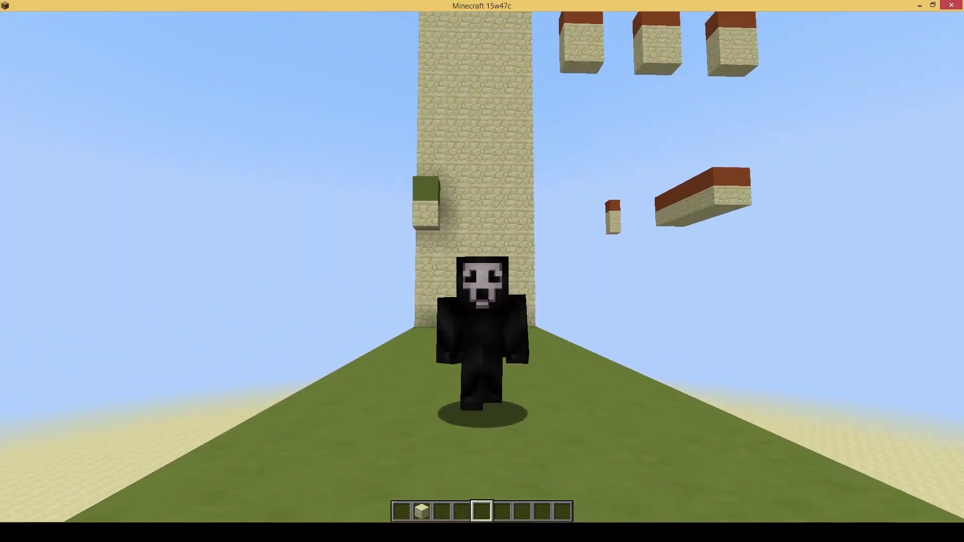
key("w")
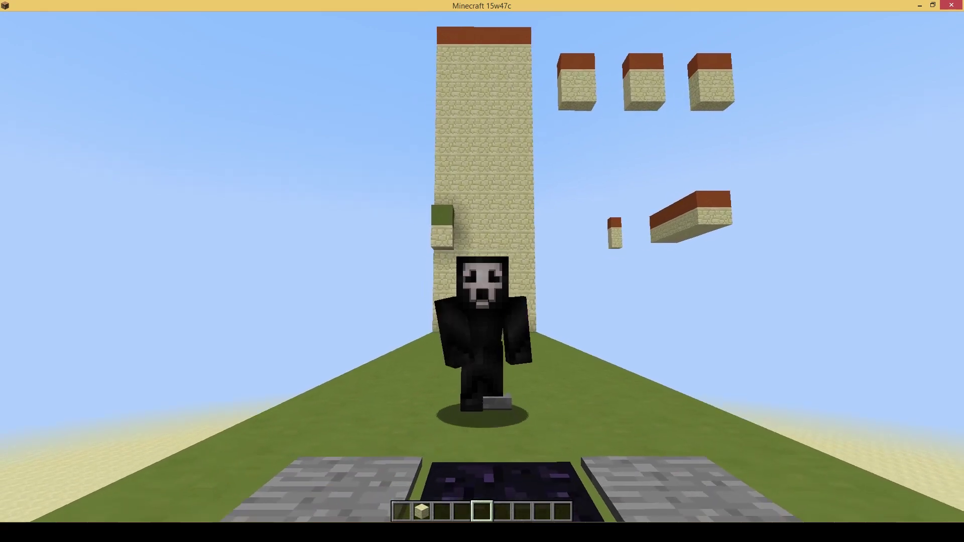
key("s")
key("w")
key("space")
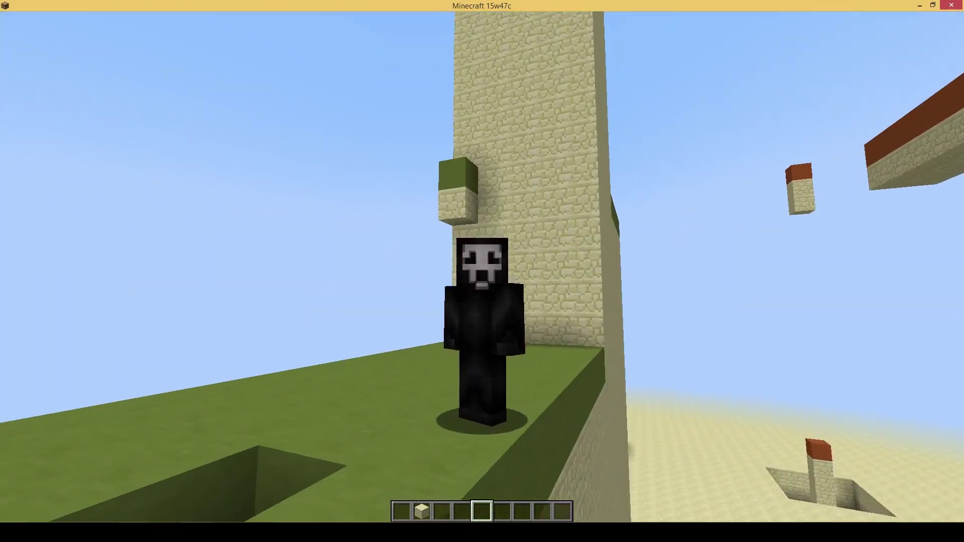
key("F5")
key("2")
middle_click(482, 267)
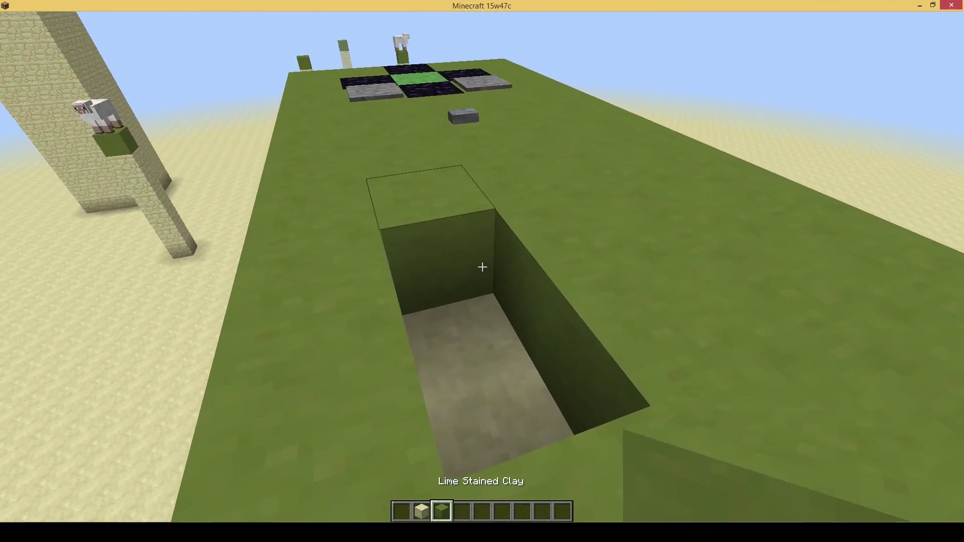
right_click(482, 267)
right_click(482, 267)
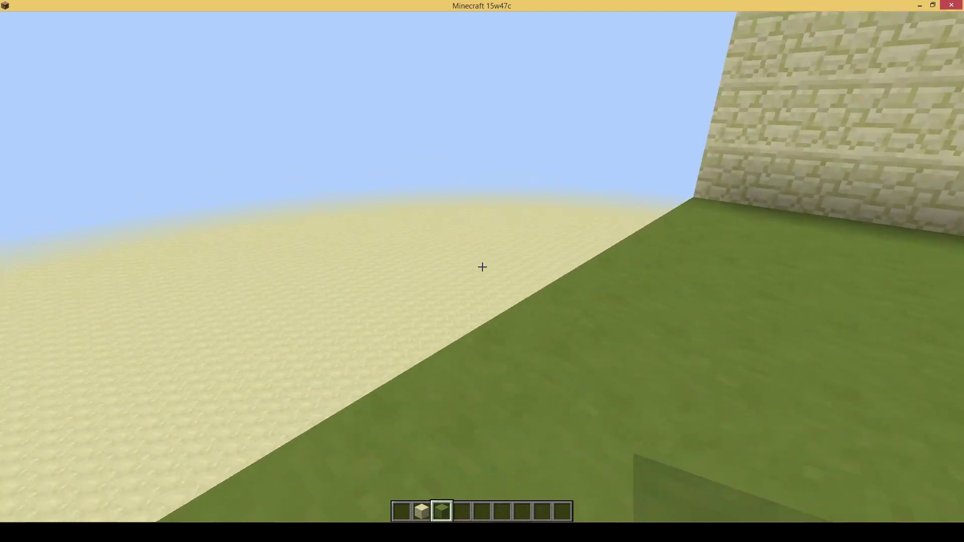
key("F5")
key("F5")
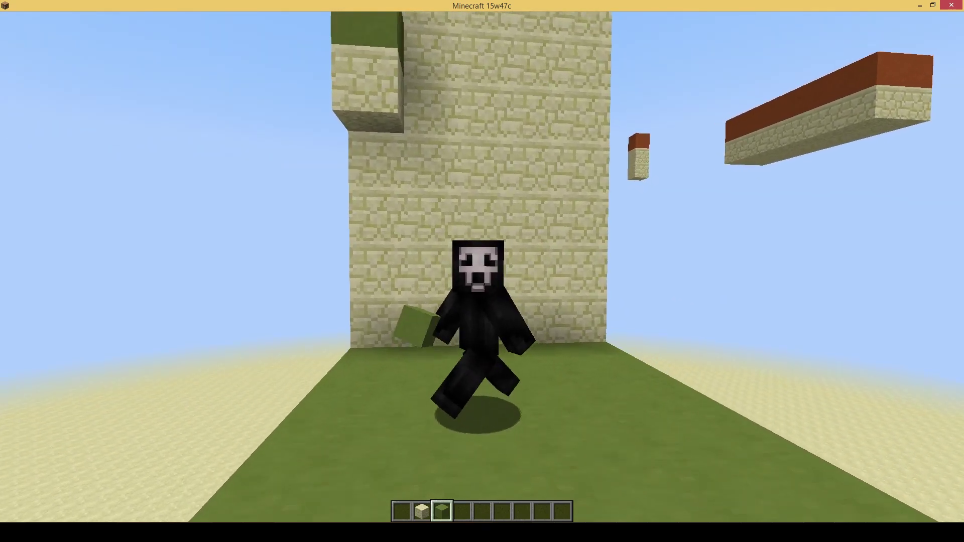
key("s")
key("w")
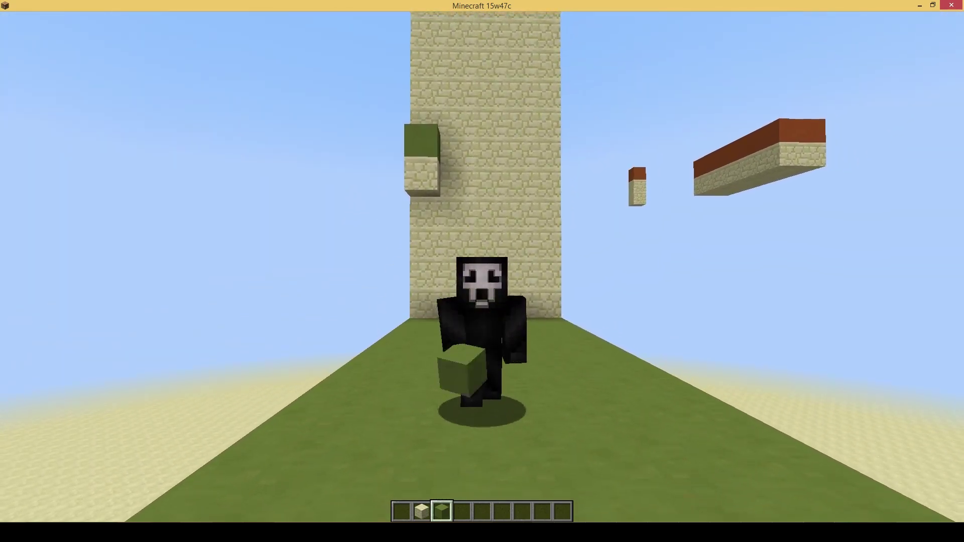
key("w")
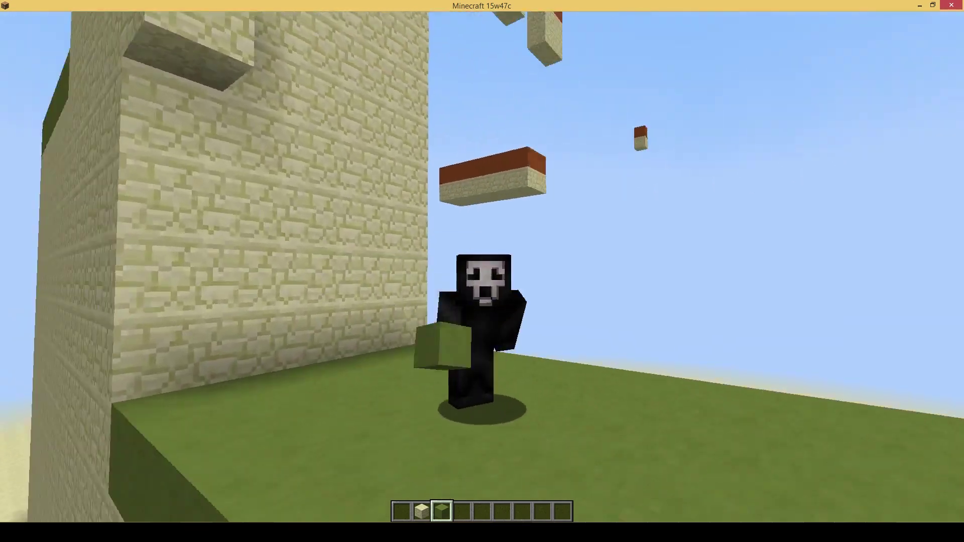
left_click(481, 266)
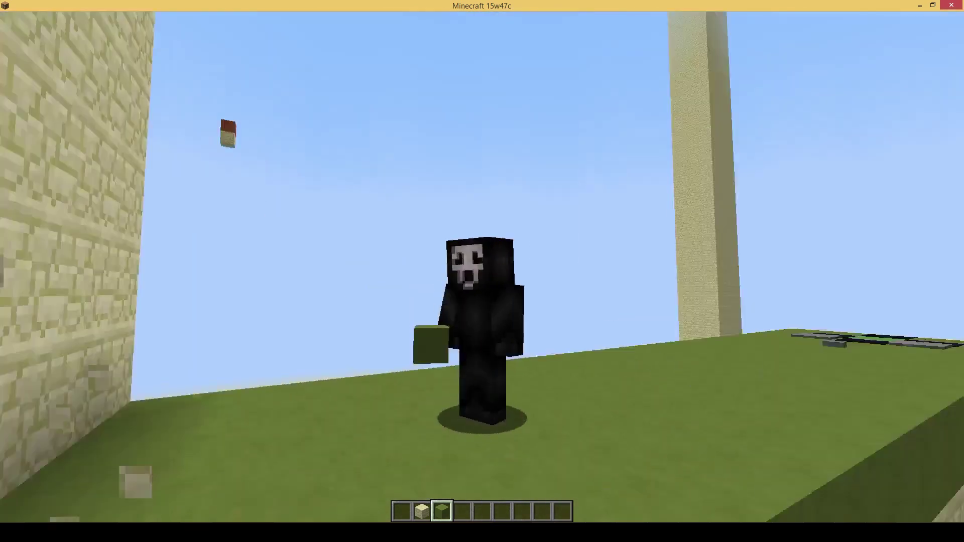
key("F5")
key("w")
key("2")
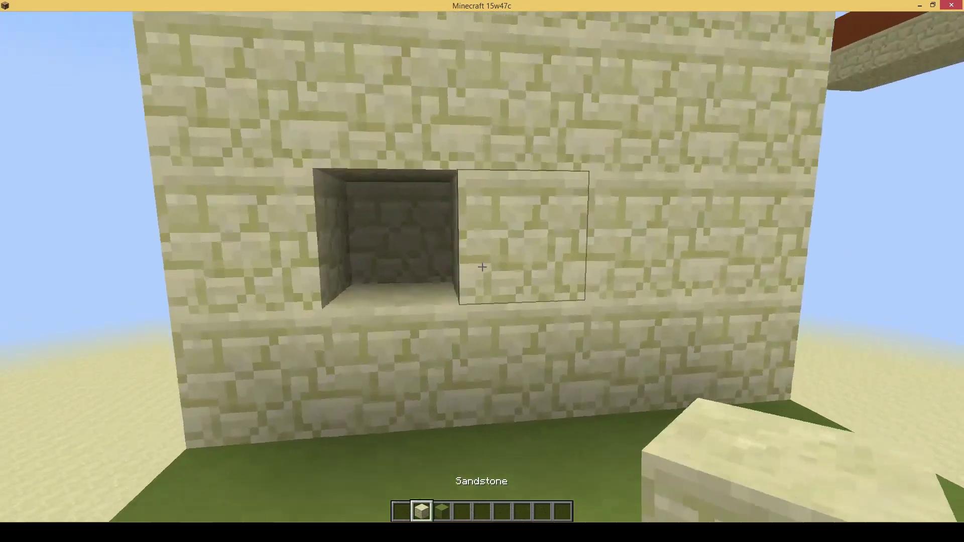
left_click(482, 267)
key("s")
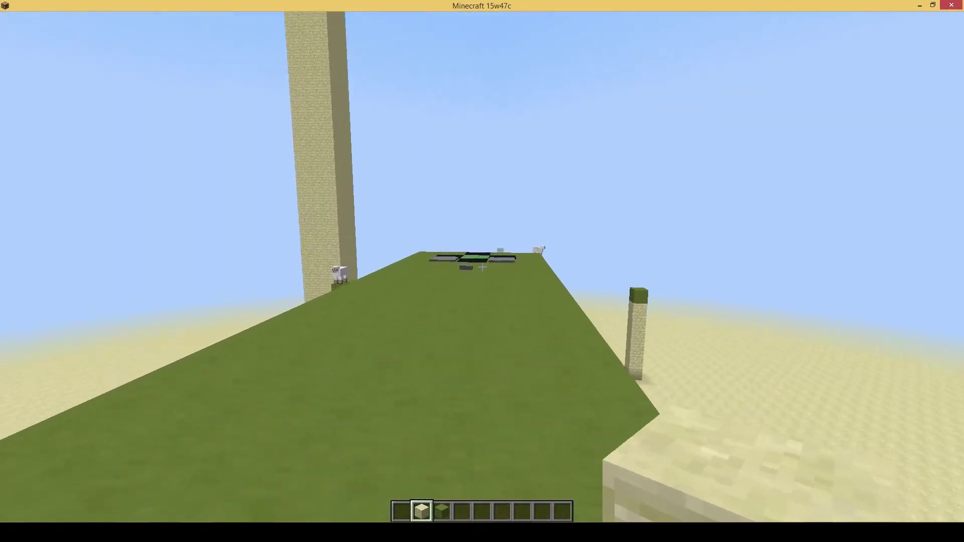
key("F5")
key("w")
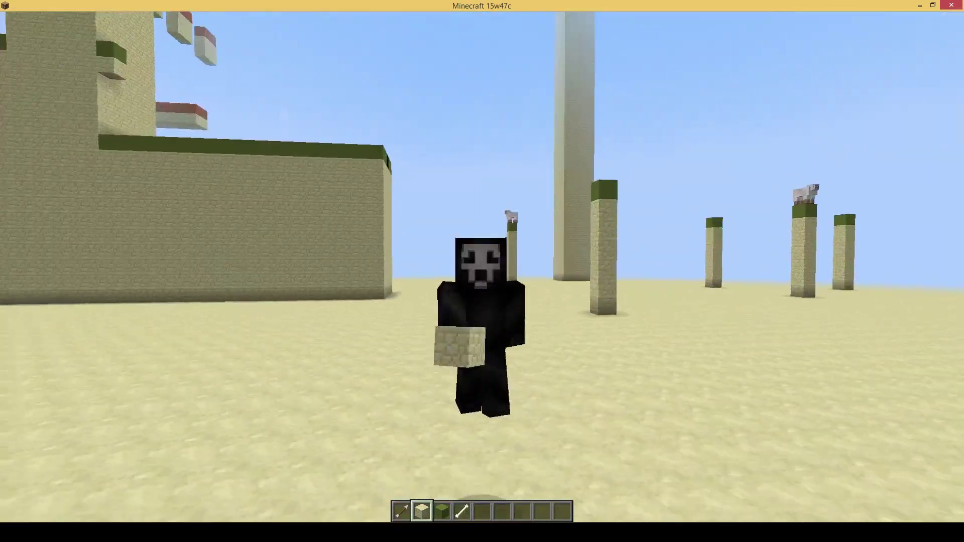
key("space")
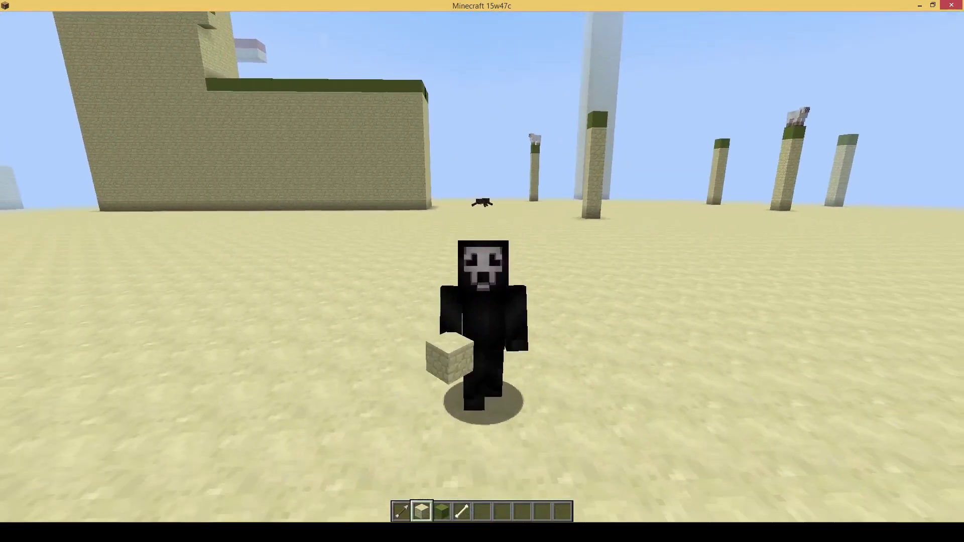